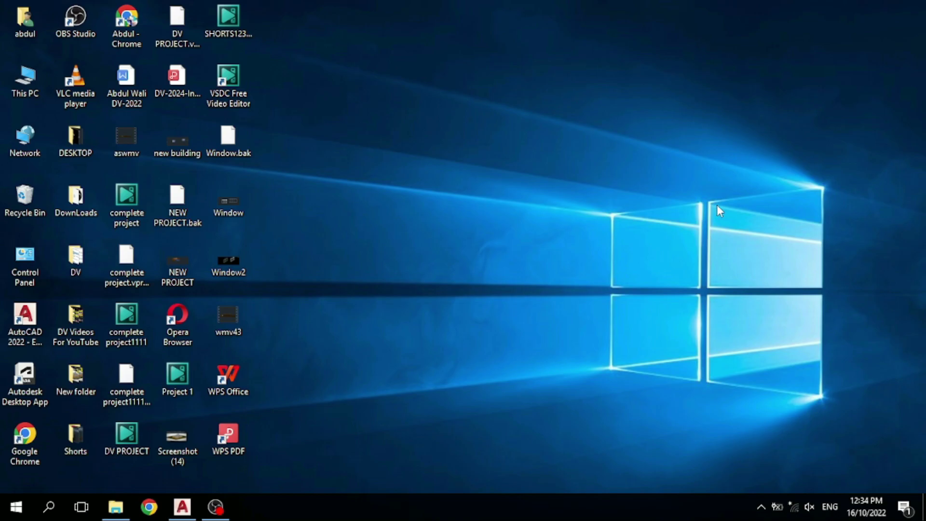
Switch to AutoCAD and create a new drawing.
click(182, 506)
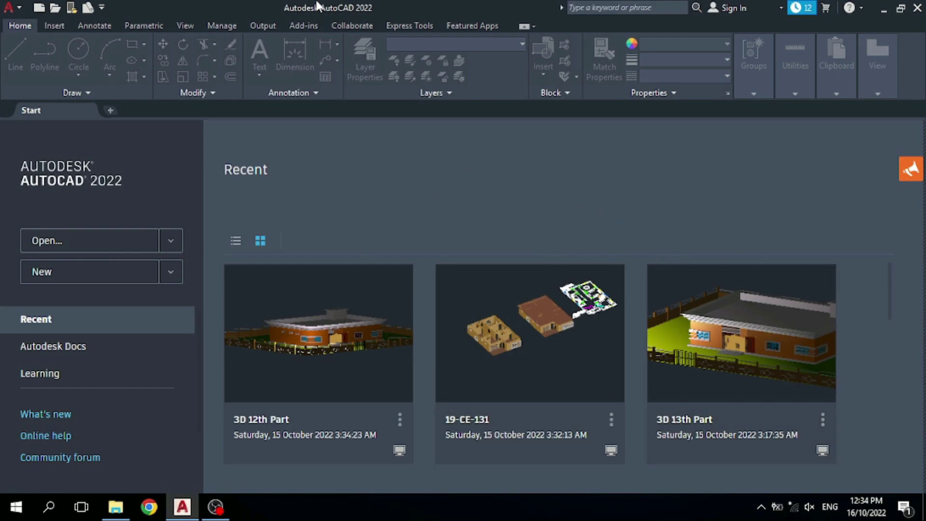
click(16, 5)
click(34, 85)
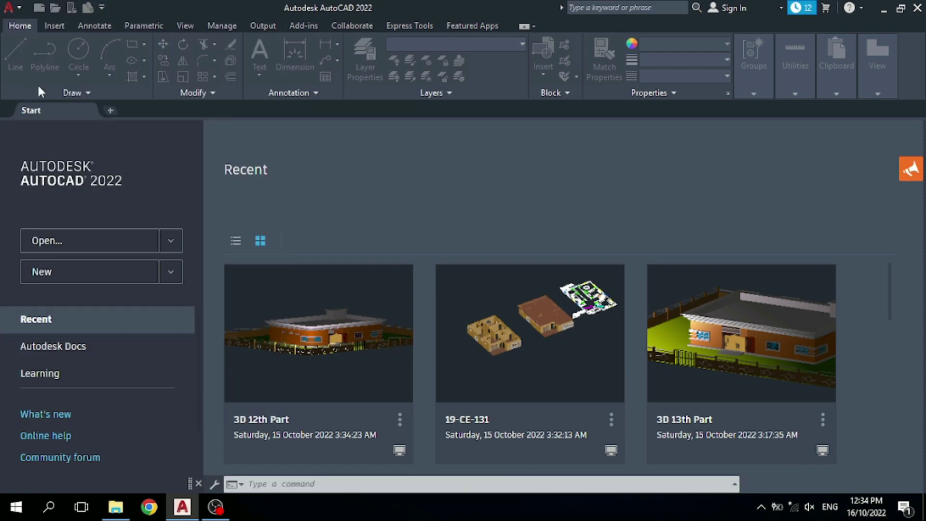
click(640, 381)
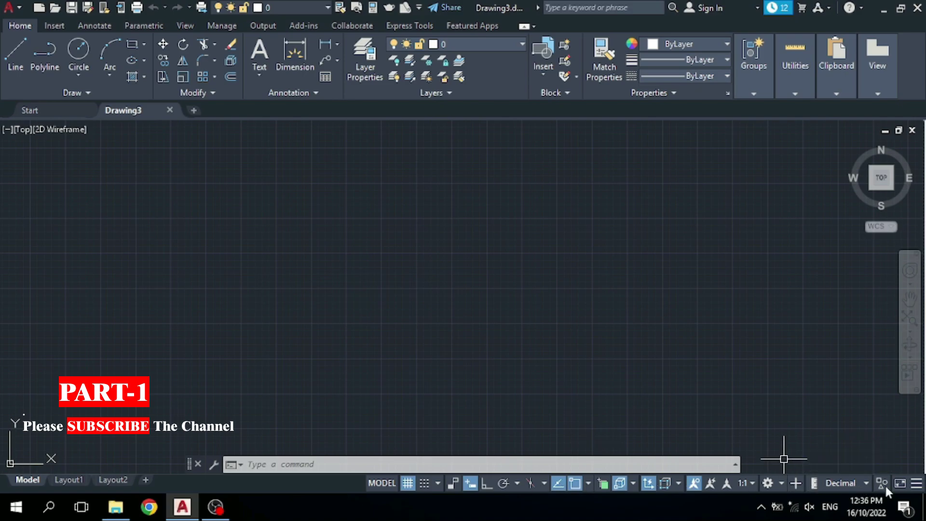
Open the status bar customization list, hide the 2D Object Snap toggle from the status bar and show it again.
click(917, 483)
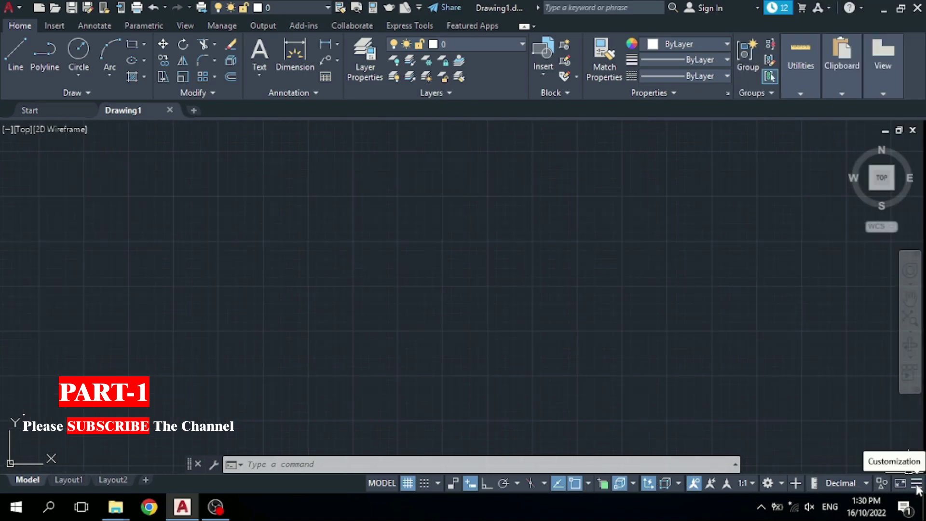
click(917, 484)
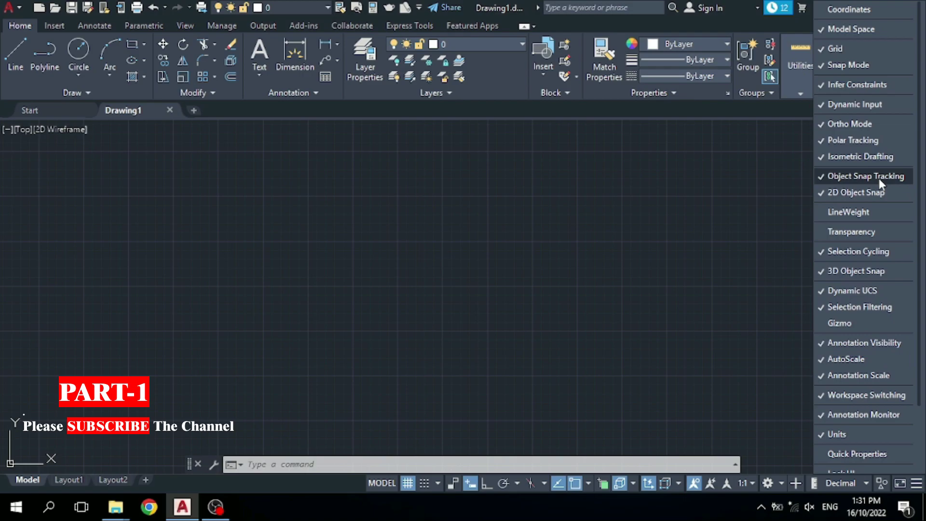
click(856, 193)
click(844, 192)
click(845, 192)
click(845, 192)
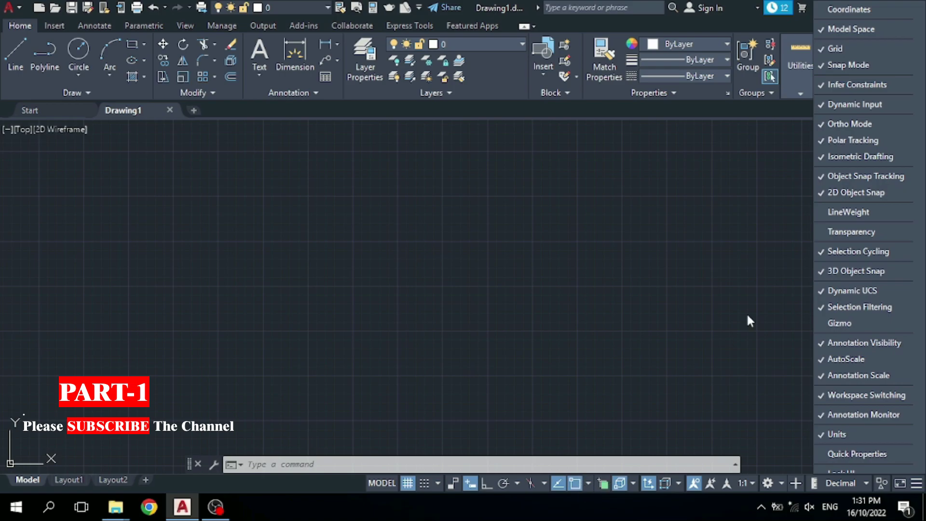
click(861, 195)
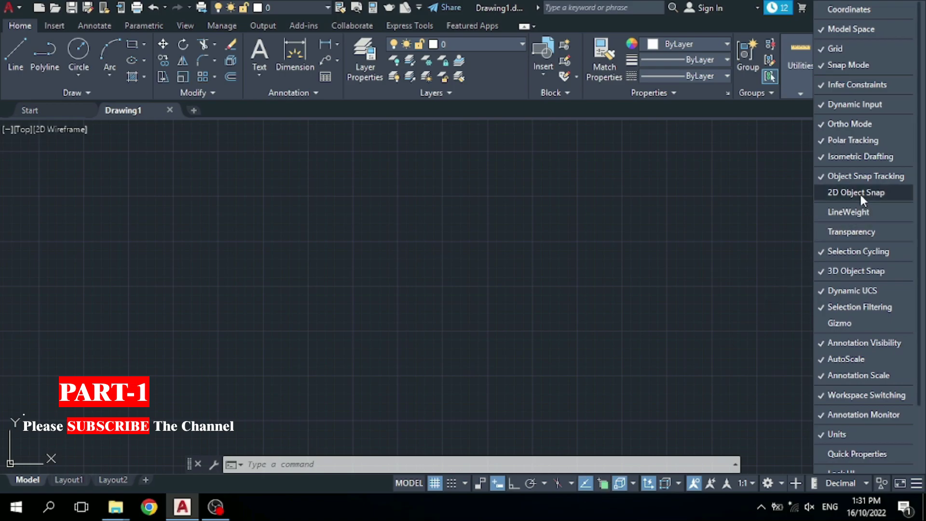
click(860, 195)
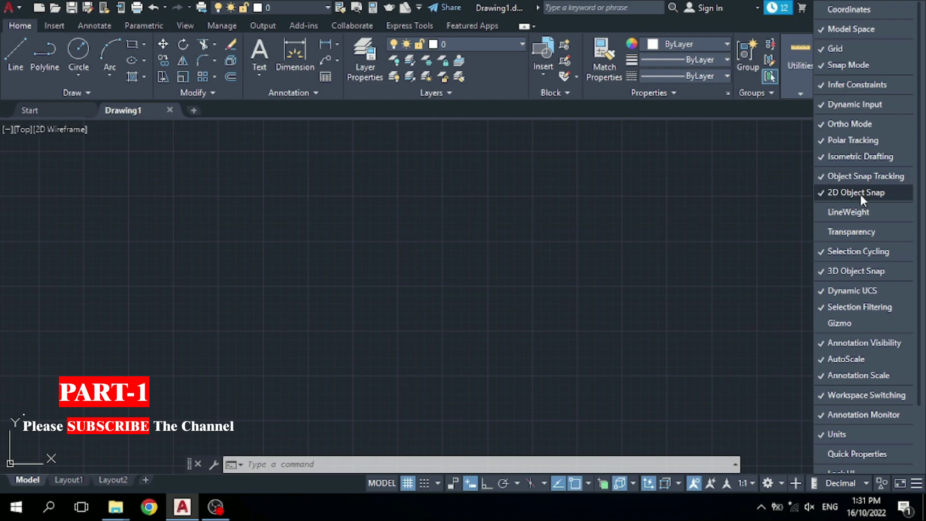
click(855, 195)
click(854, 195)
Hide the Ortho Mode toggle from the status bar and show it again.
click(854, 124)
click(854, 124)
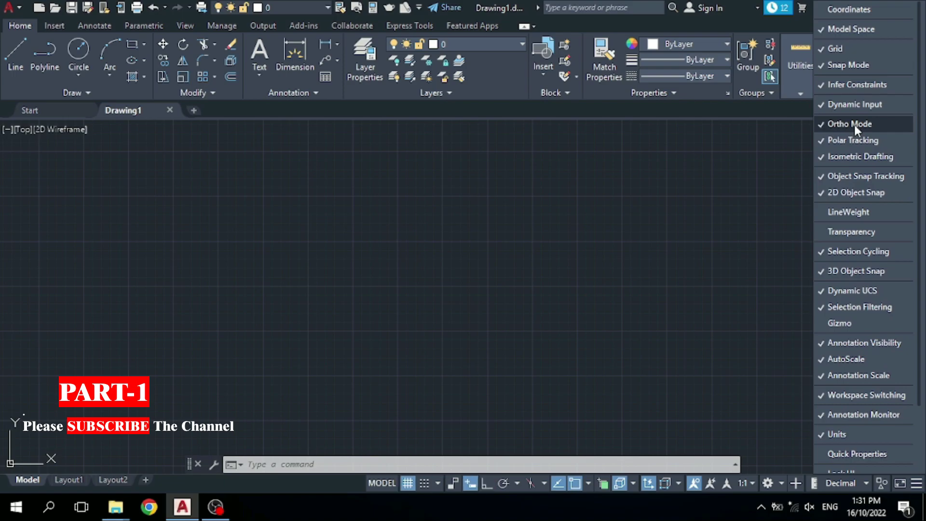
click(854, 124)
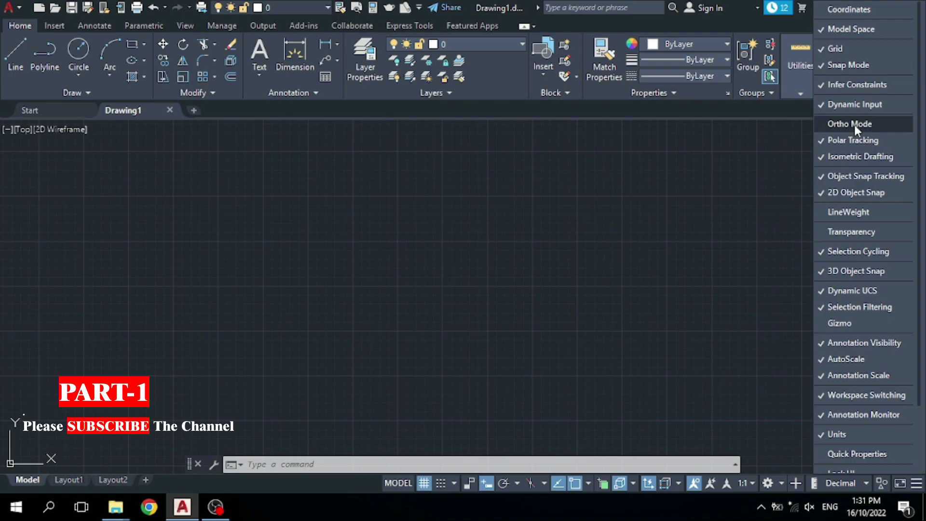
click(854, 124)
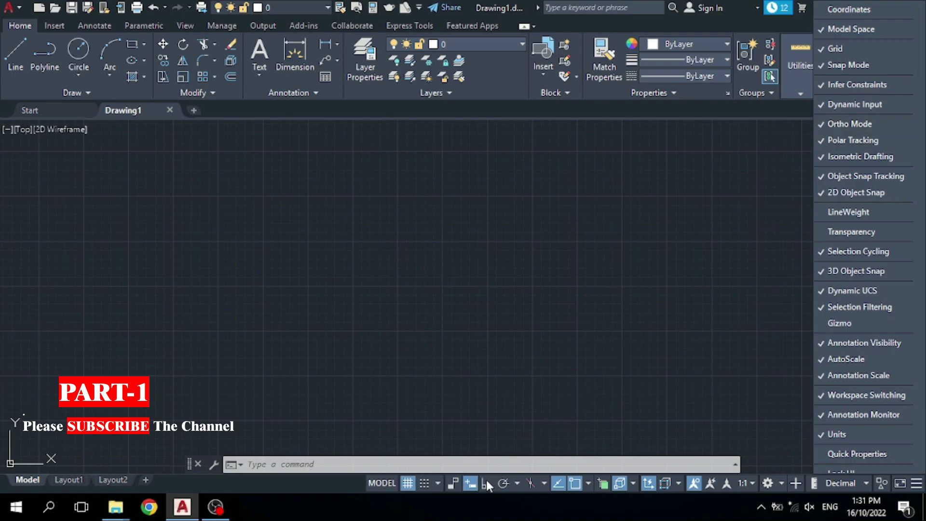
click(846, 125)
click(845, 124)
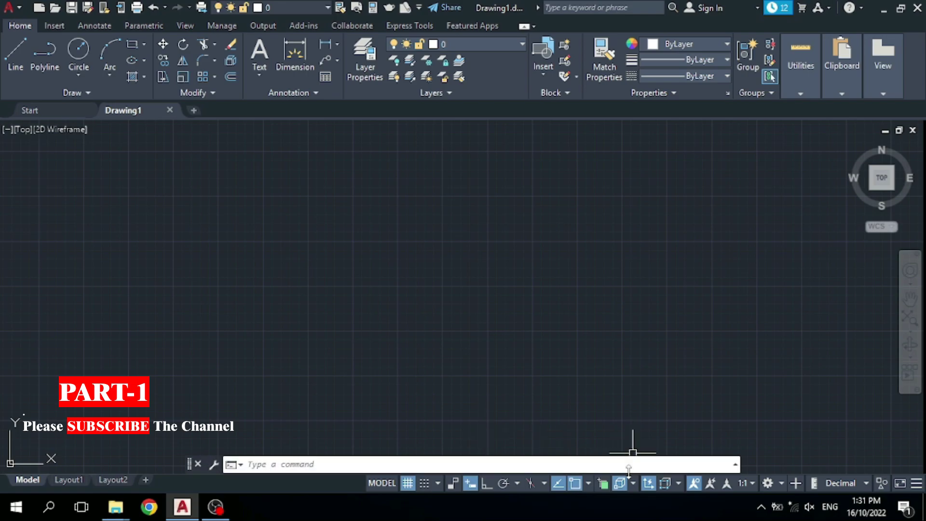
click(588, 484)
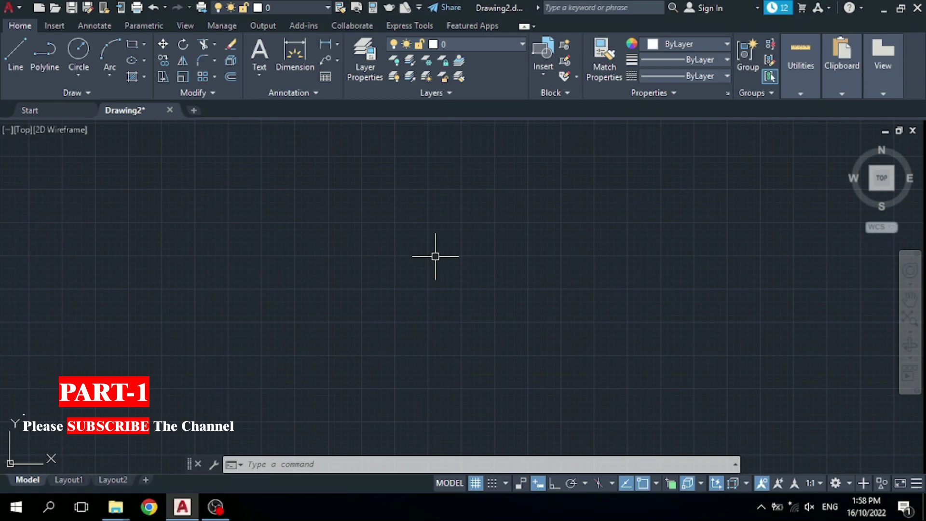
Set the drawing's length unit type to Architectural with the UNITS command and accept the settings.
text(UNI)
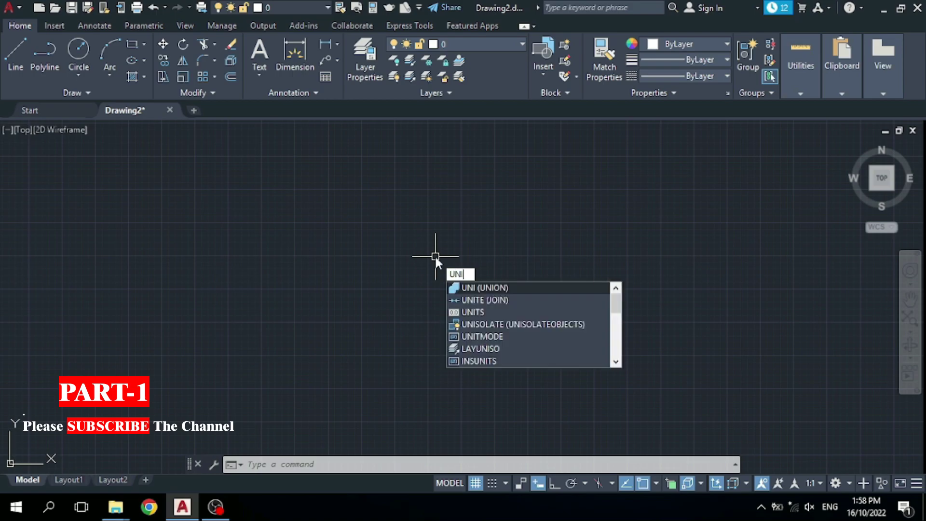
click(469, 311)
click(426, 159)
click(388, 170)
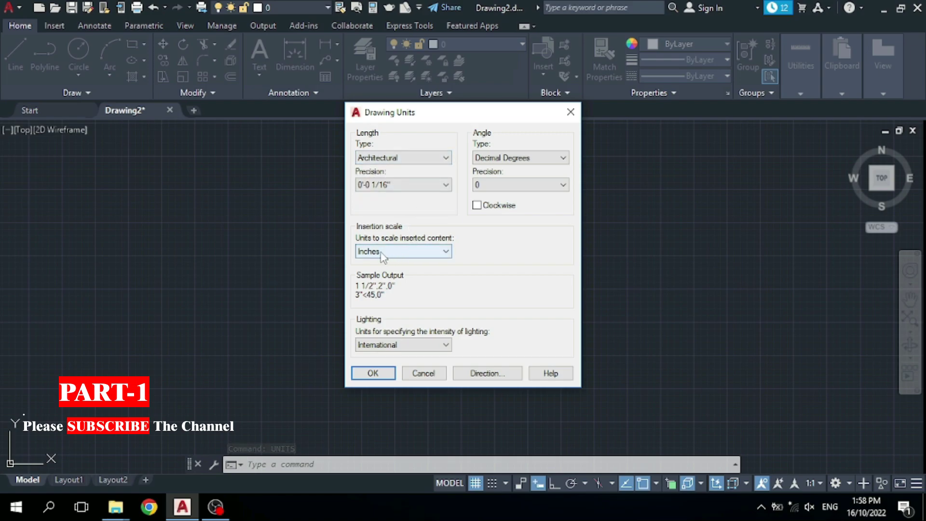
click(374, 373)
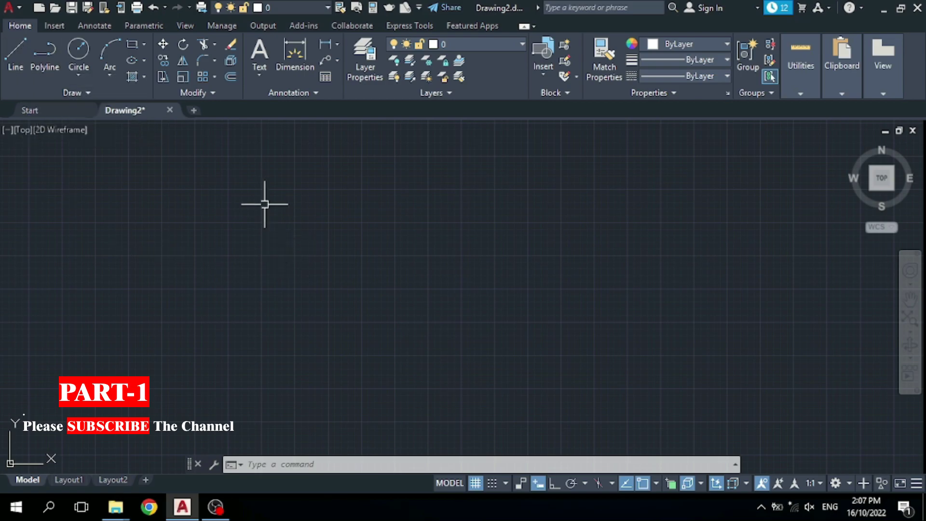
Start a line in the upper part of the drawing area, turn on Ortho mode and draw a horizontal segment to the right.
click(18, 56)
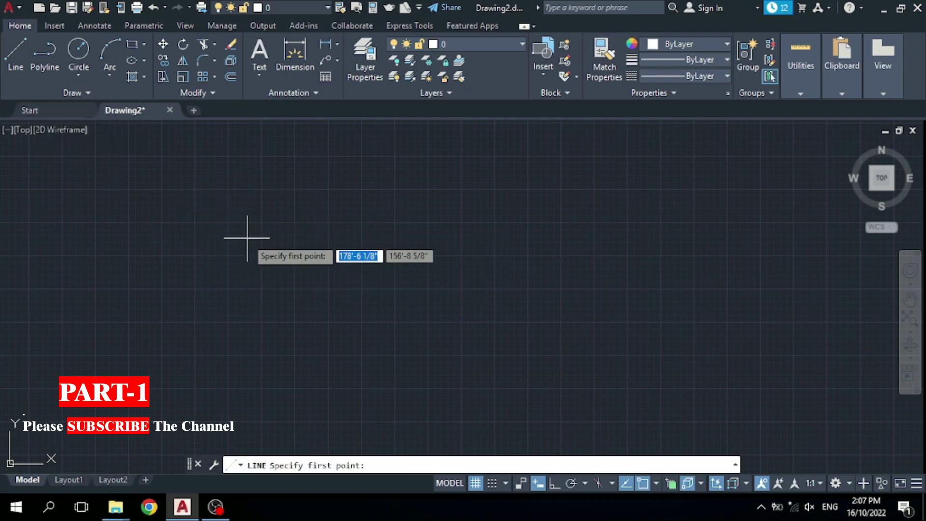
click(172, 175)
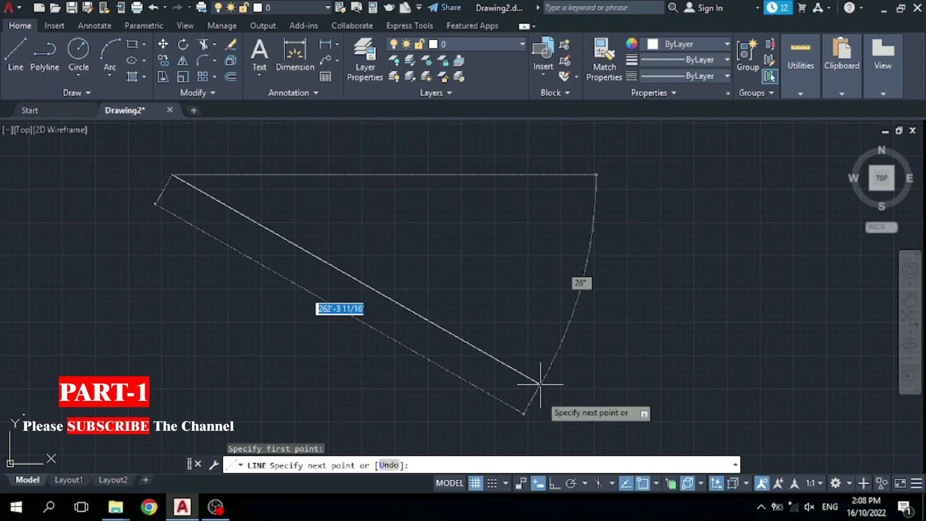
click(554, 481)
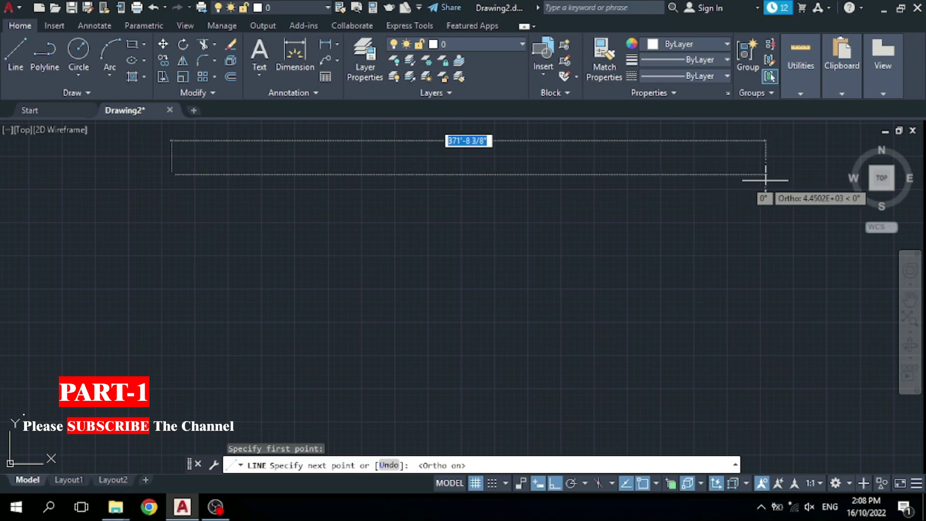
click(695, 177)
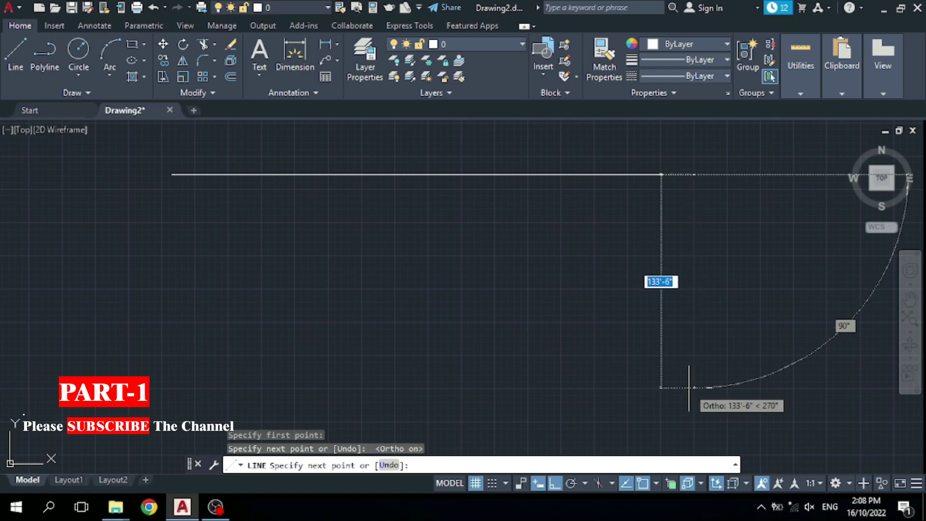
Continue the line down, left and back up to meet the first segment, enclosing a rectangle, and finish the Line command.
scroll(722, 250, down, 2)
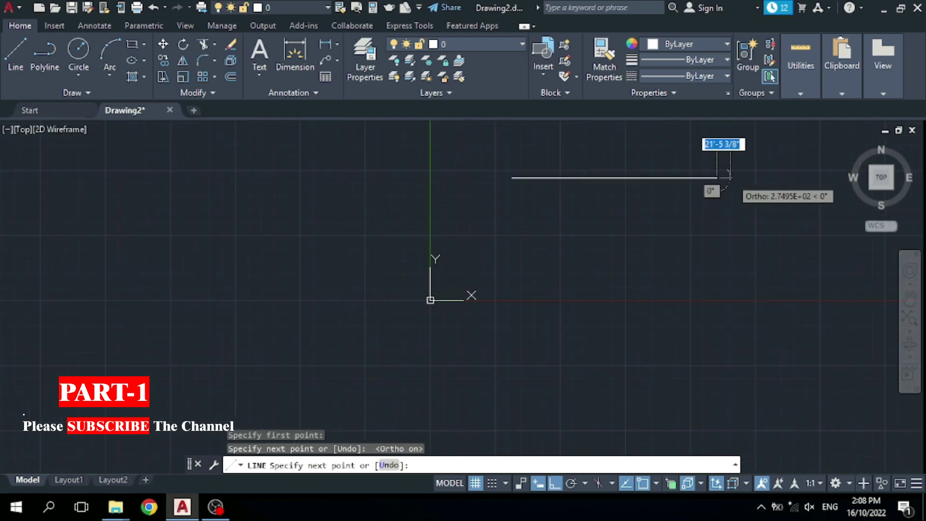
scroll(755, 236, up, 1)
scroll(750, 201, up, 2)
scroll(675, 251, down, 2)
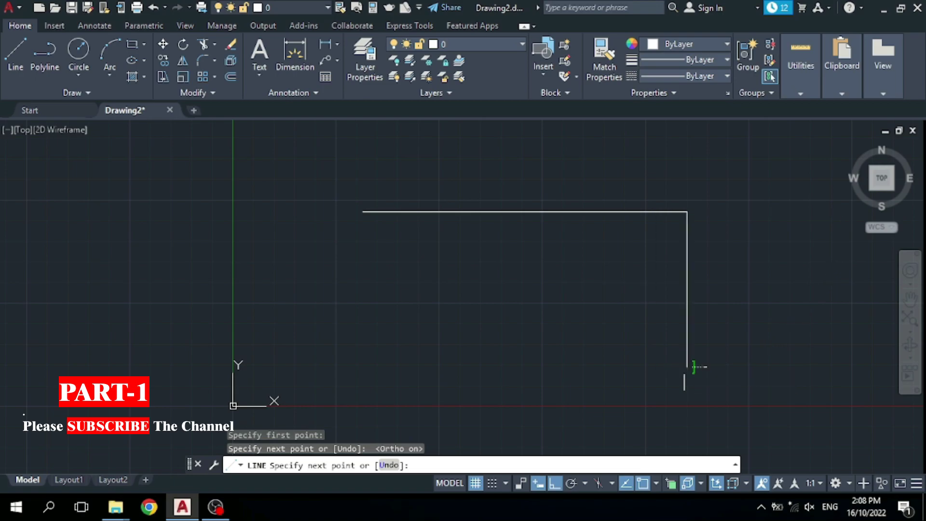
click(683, 367)
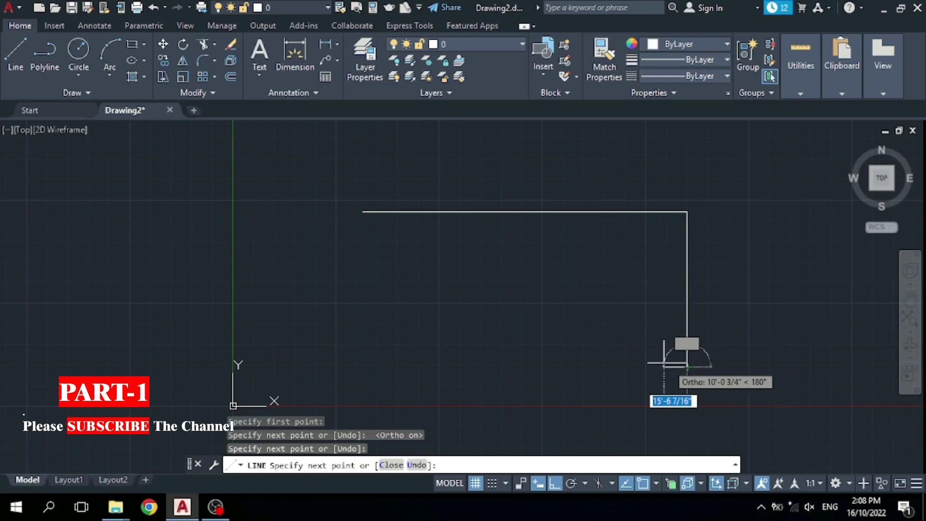
click(431, 369)
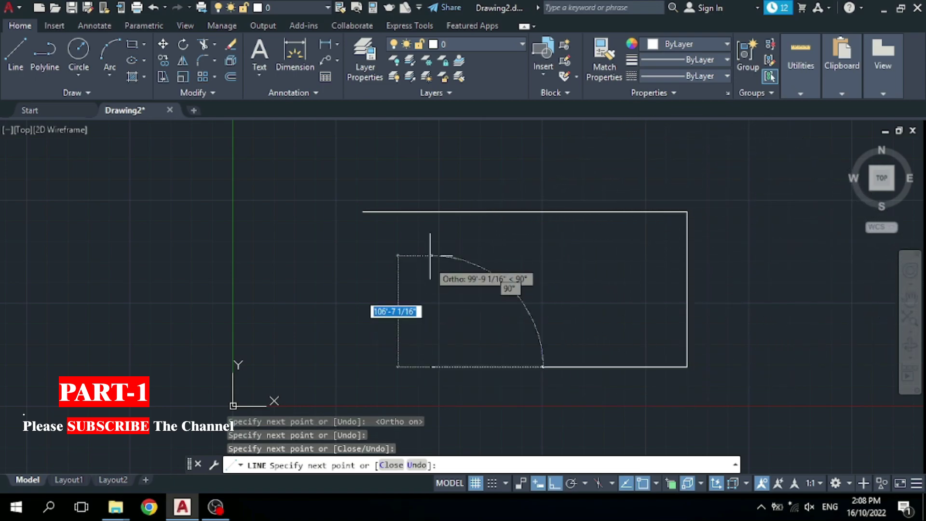
click(432, 212)
right_click(506, 247)
click(547, 259)
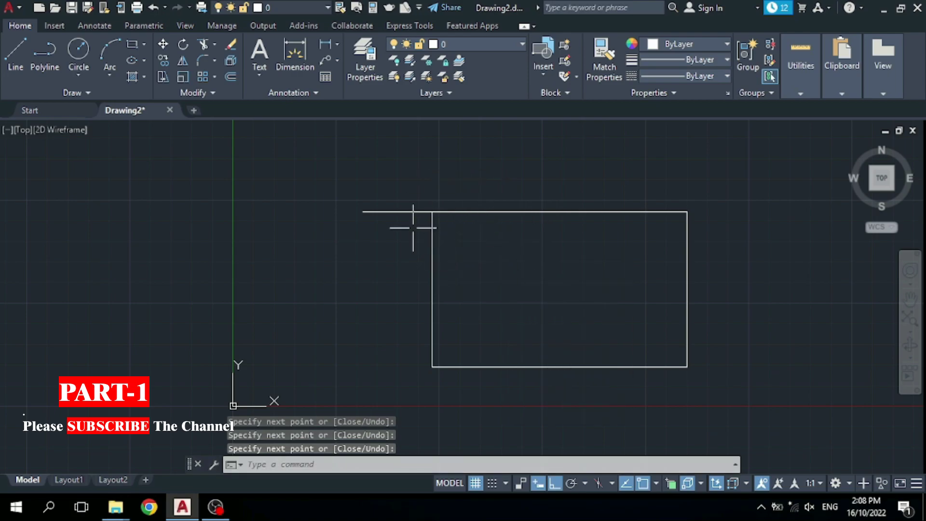
Draw a 60' horizontal line to the right from the rectangle's upper-right corner and end the command.
scroll(450, 270, down, 2)
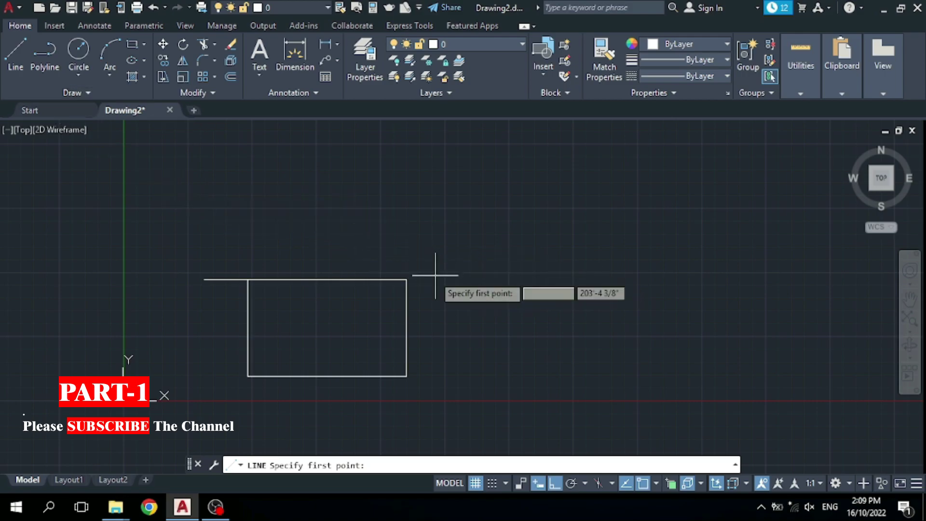
click(407, 279)
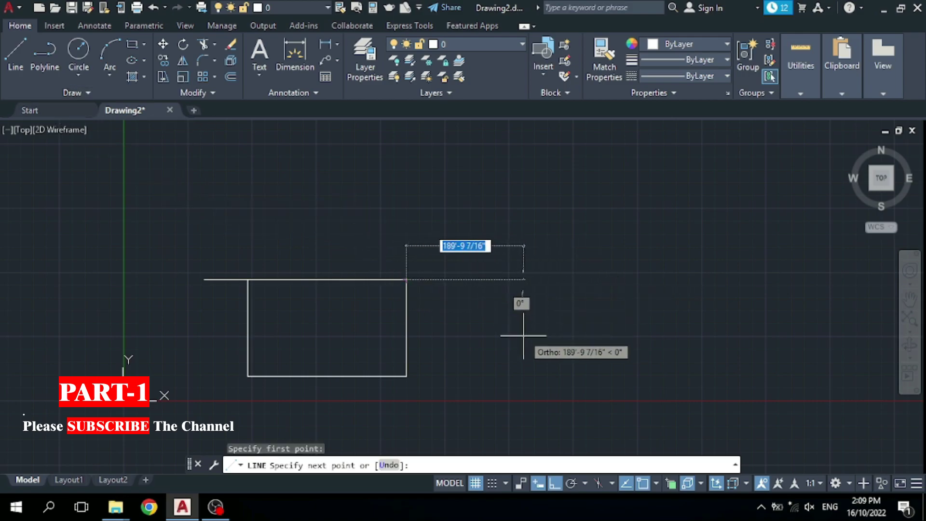
scroll(524, 333, up, 2)
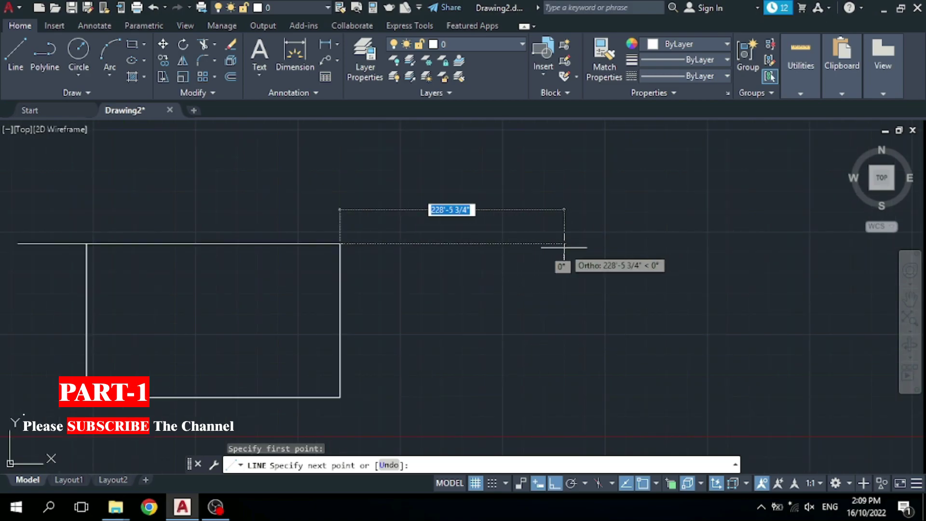
key(BackSpace)
text(60)
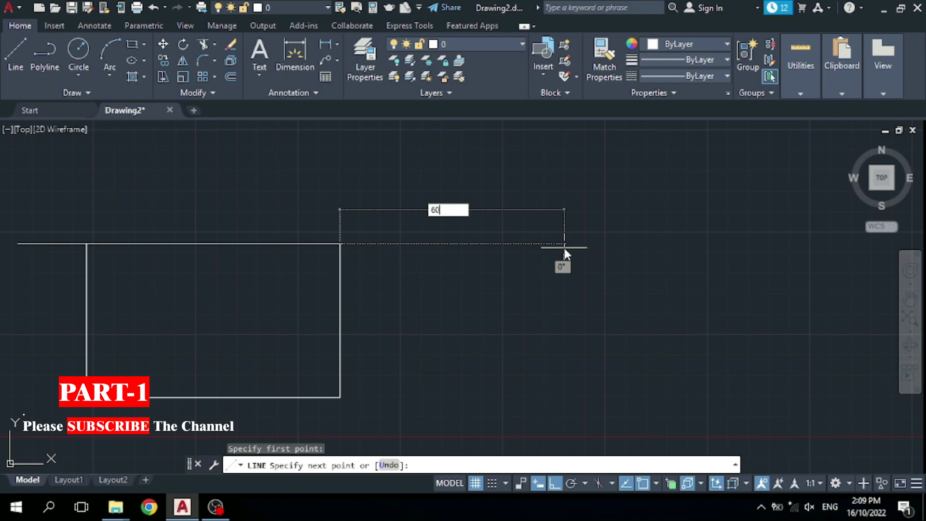
text(')
key(Return)
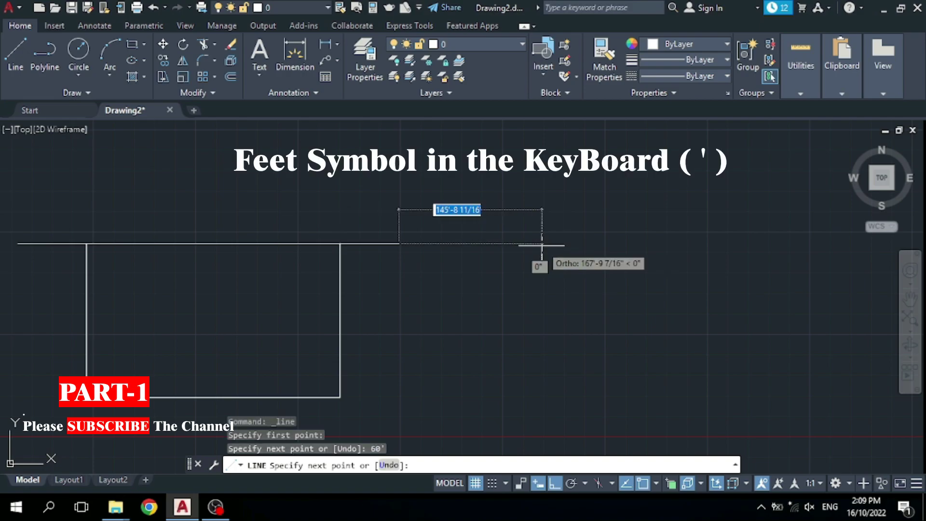
scroll(374, 224, up, 5)
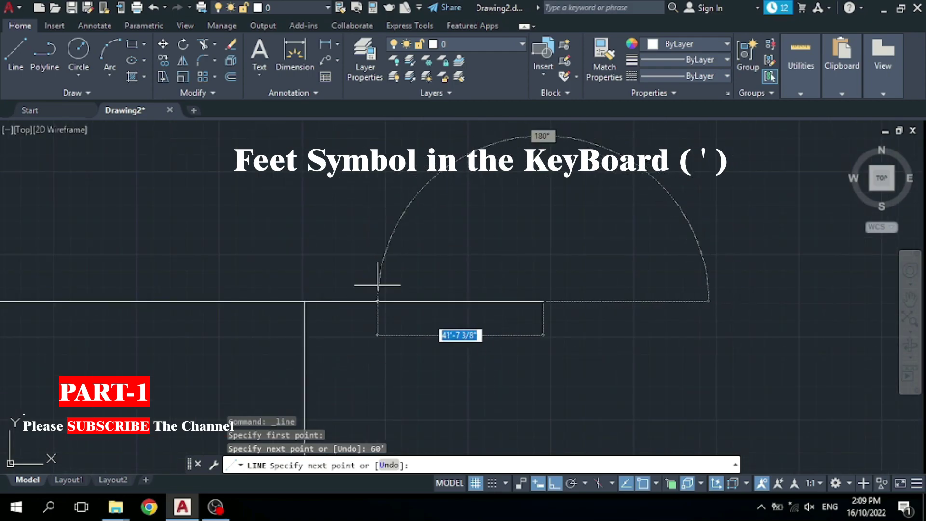
scroll(579, 203, down, 3)
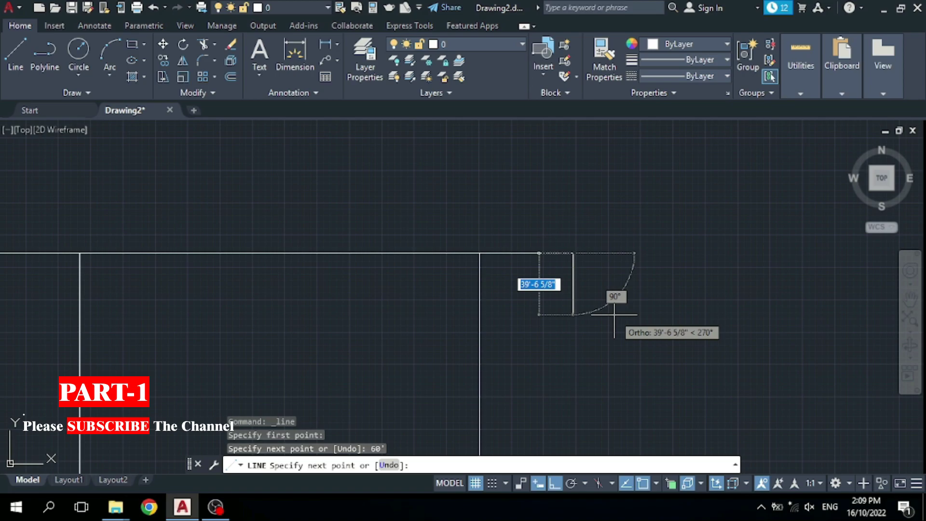
key(Return)
Select the 60' line beside the rectangle to examine its extent, and deselect all objects.
scroll(536, 262, up, 4)
click(571, 239)
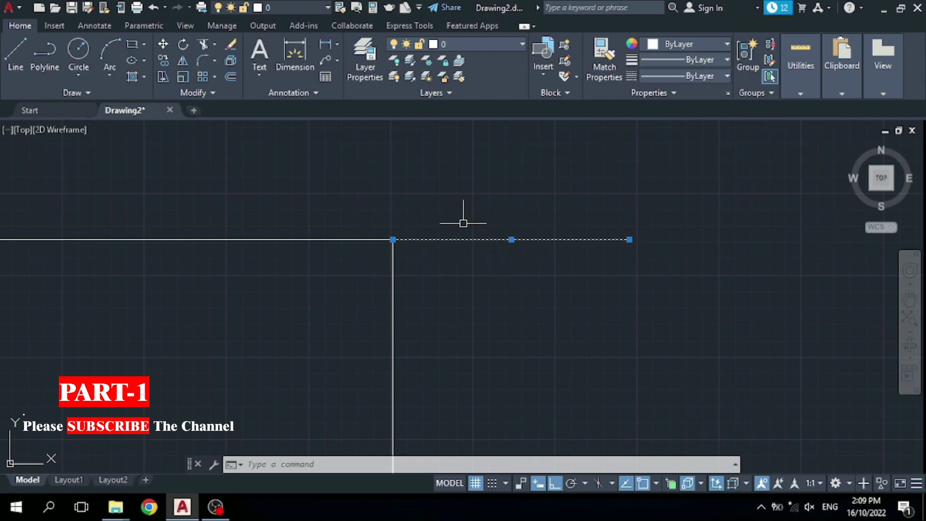
scroll(411, 222, down, 2)
right_click(511, 279)
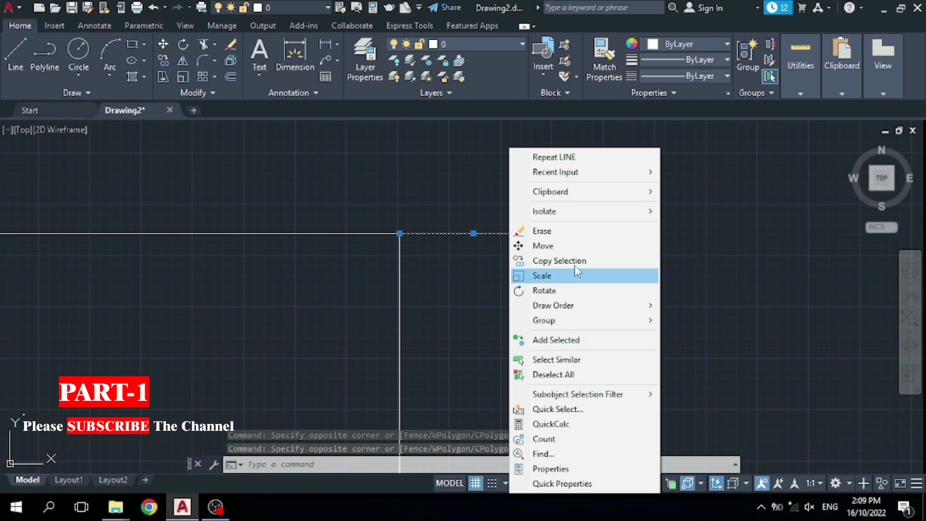
click(546, 378)
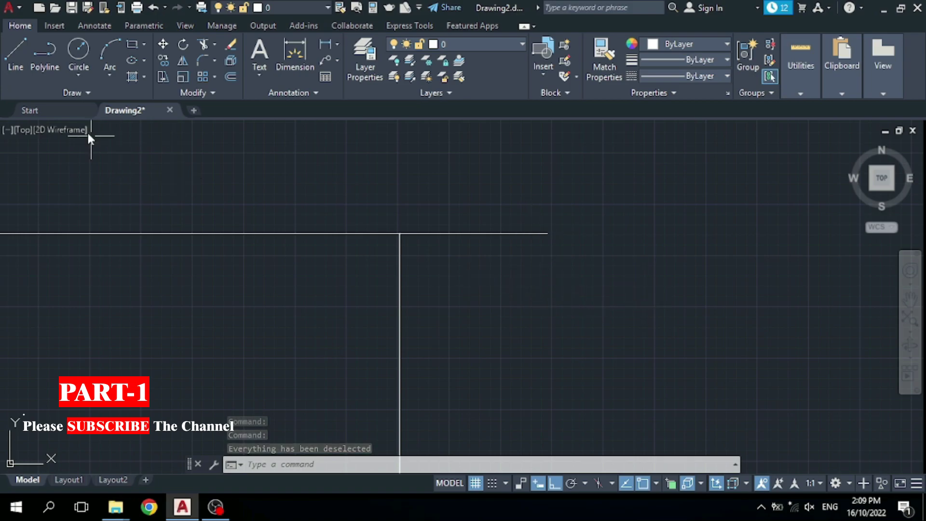
Draw a 40' vertical line downward from the right end of the 60' line and end the Line command.
click(17, 67)
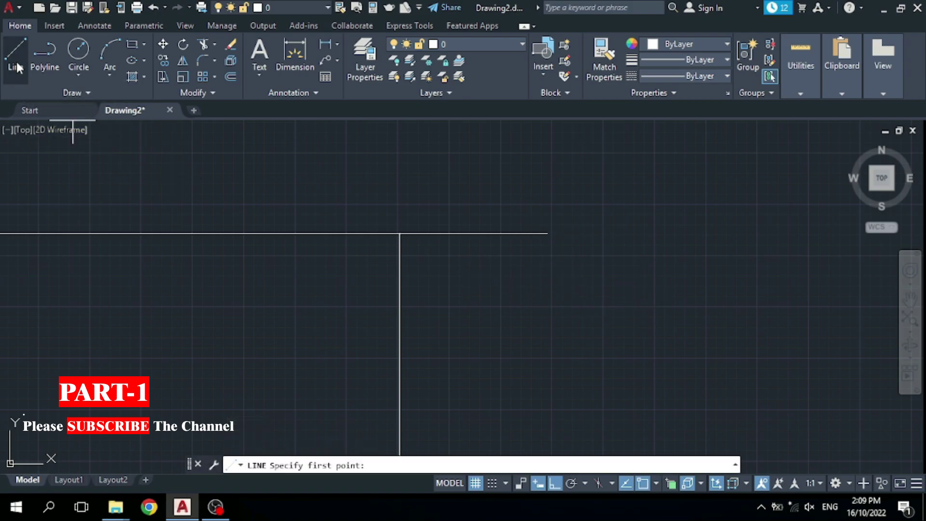
click(547, 233)
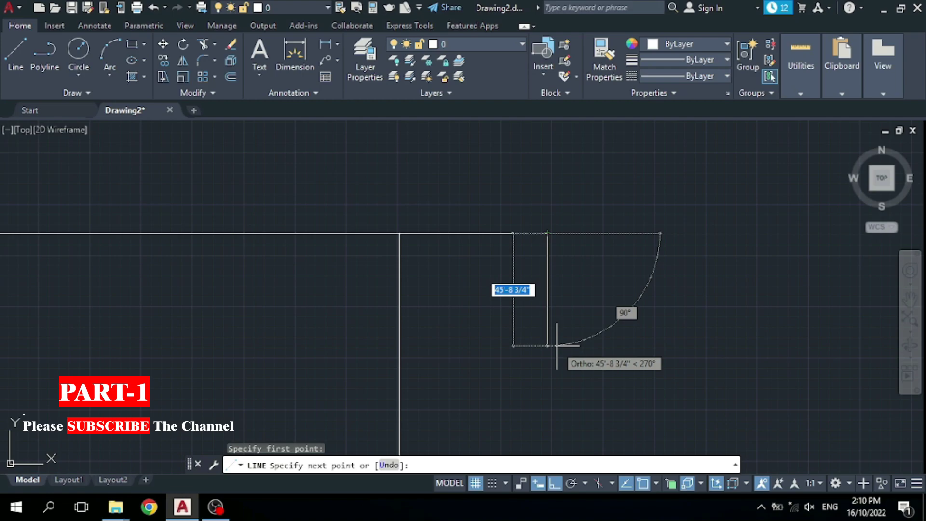
text(40')
key(Return)
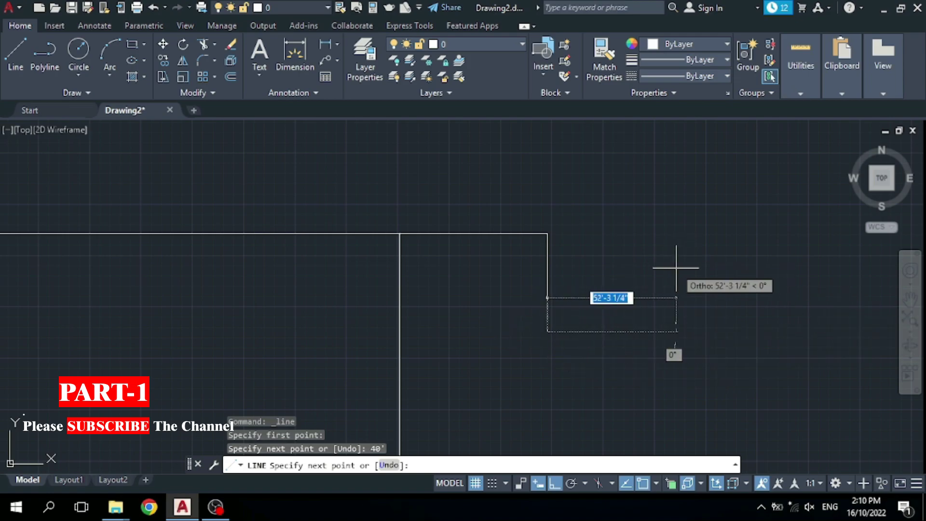
key(Return)
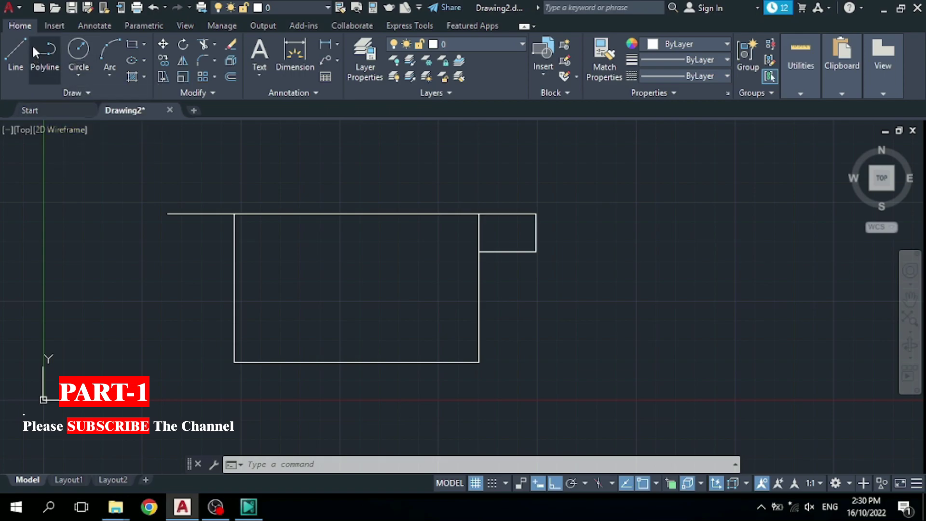
Draw an open three-sided polyline to the right of the rectangles, running right, down and back left, and finish the command.
click(47, 63)
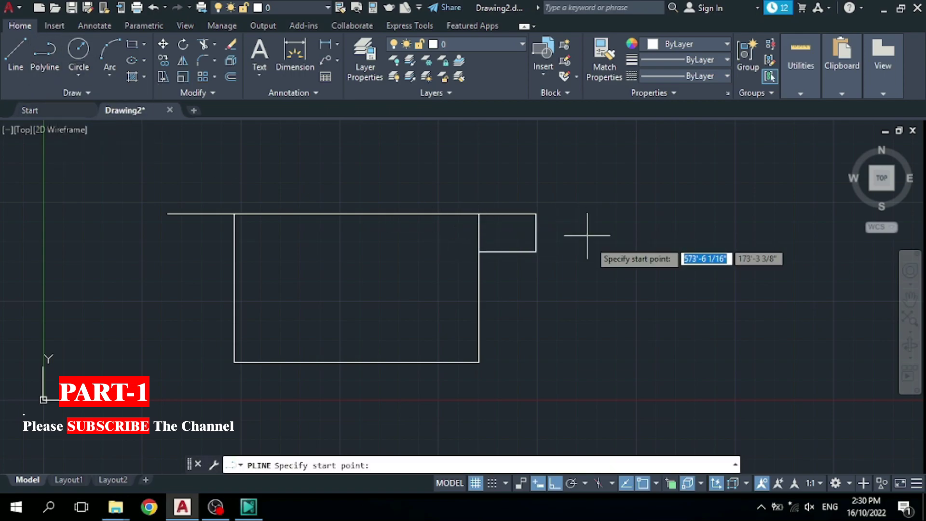
click(587, 278)
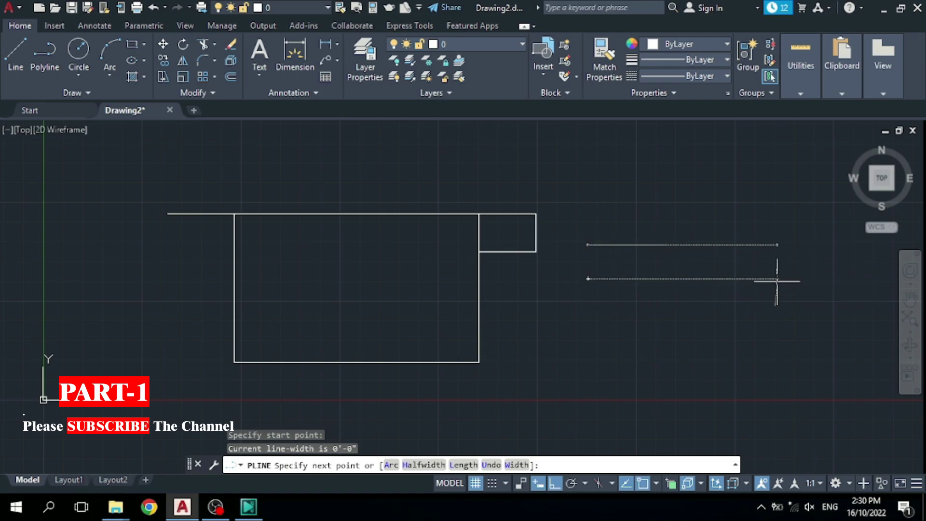
click(742, 278)
click(773, 370)
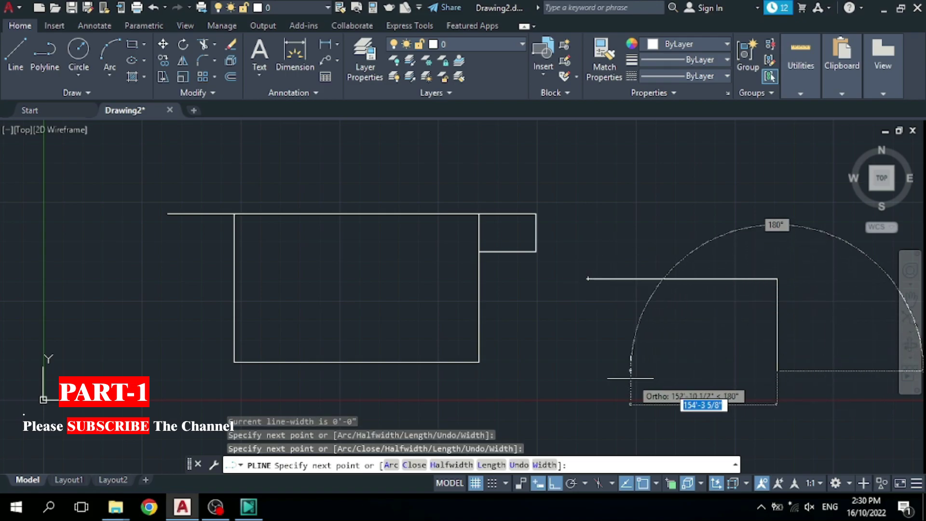
click(626, 371)
right_click(624, 377)
click(586, 392)
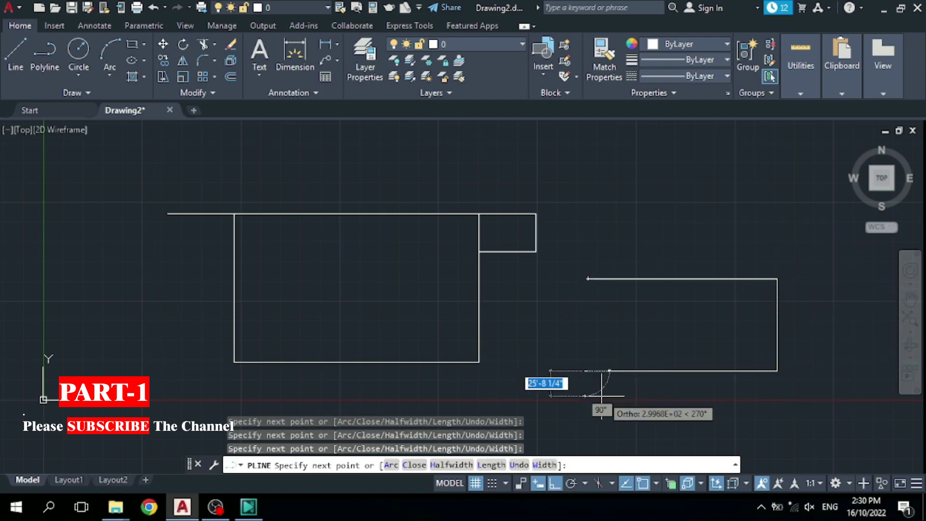
key(Return)
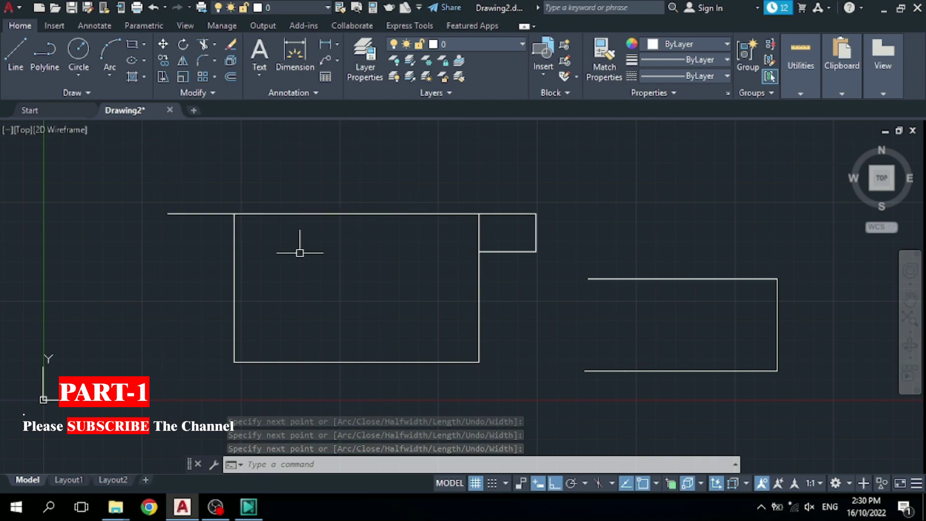
Erase the large rectangle's separately drawn top, left and bottom lines, and select the open polyline for comparison.
click(362, 214)
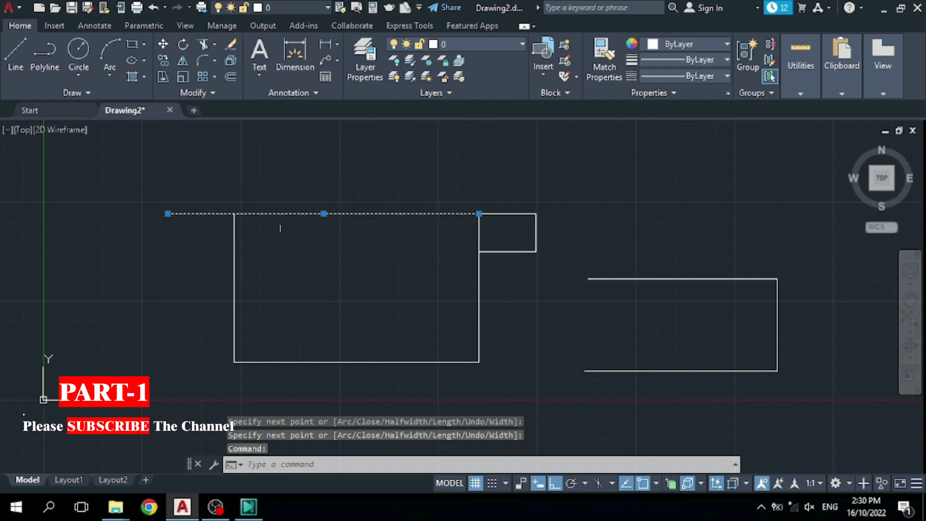
click(235, 239)
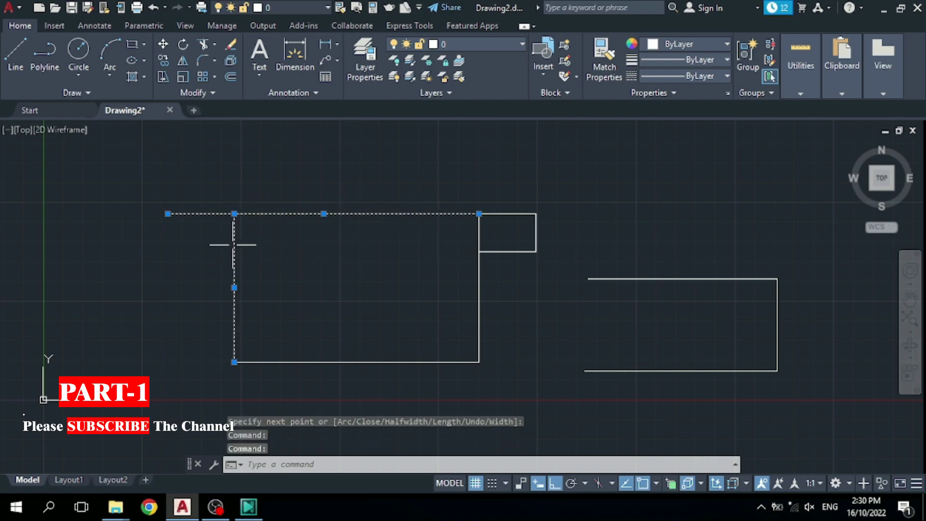
click(359, 364)
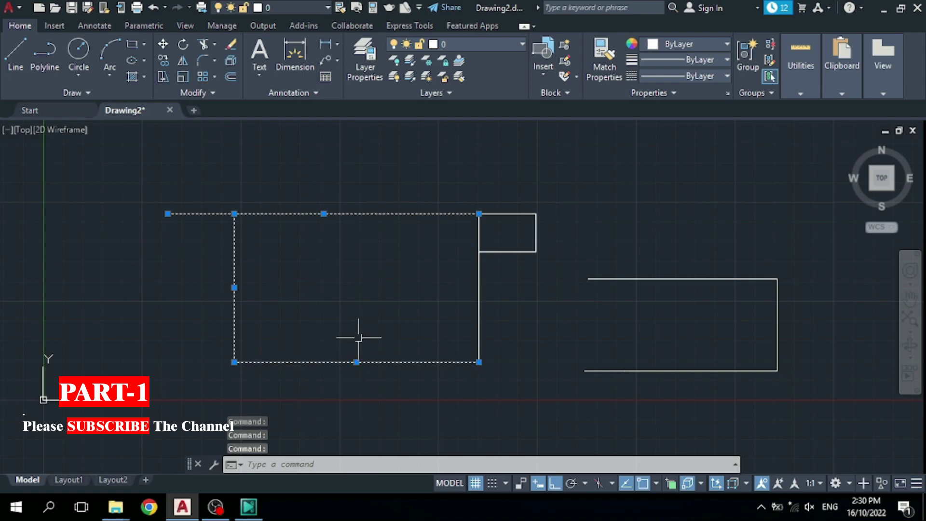
right_click(368, 254)
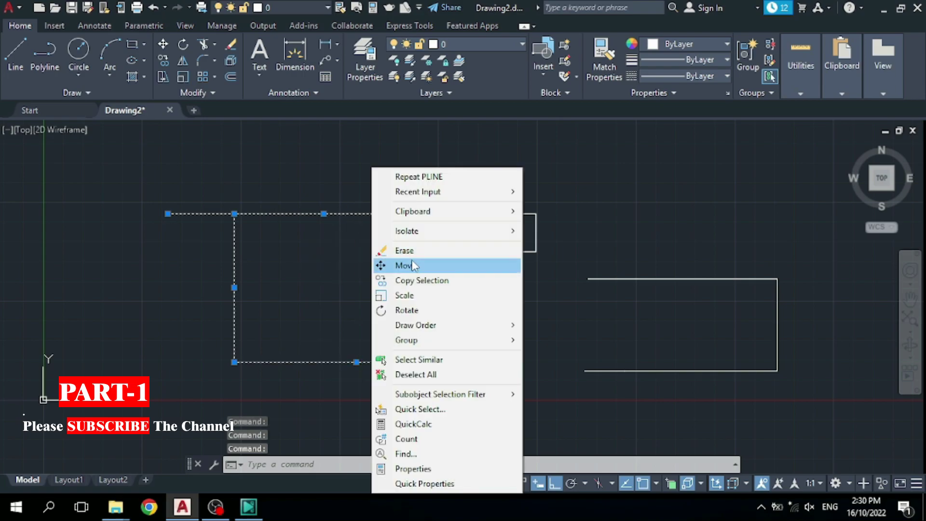
click(412, 248)
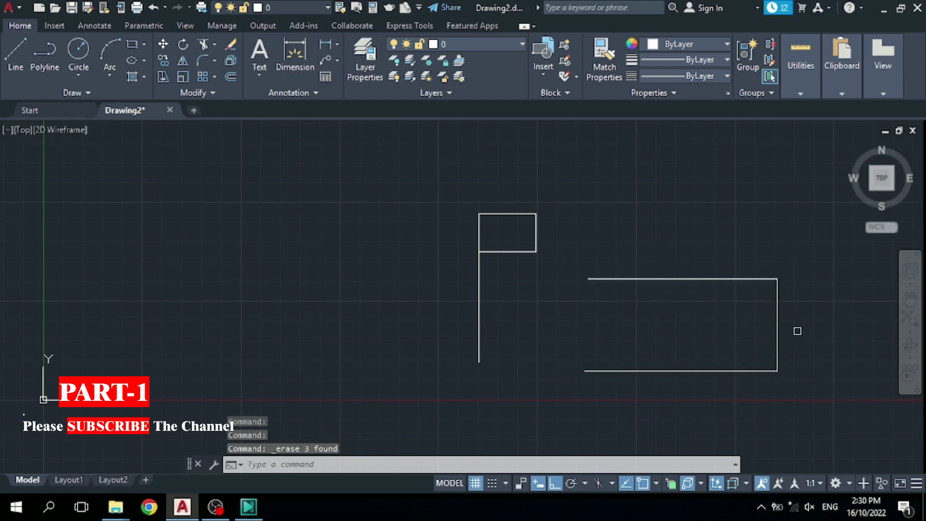
click(774, 304)
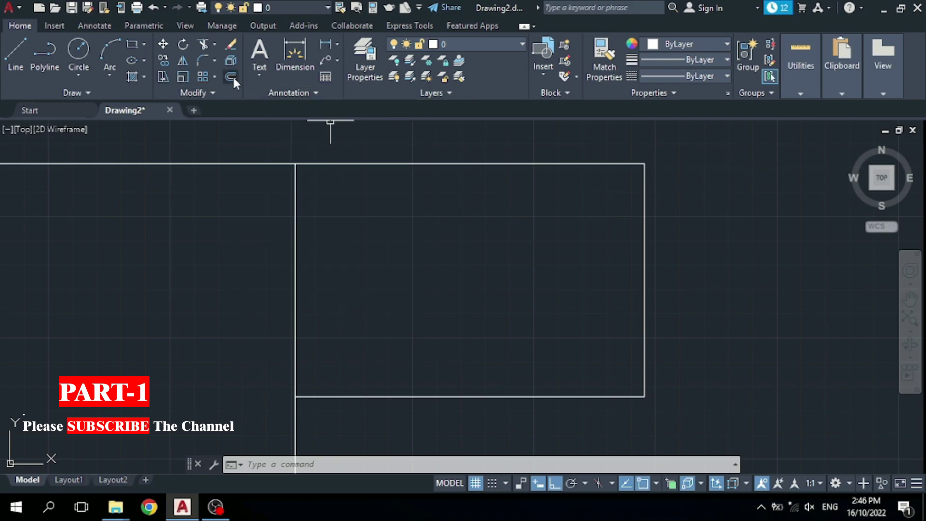
Offset the small rectangle's top edge 9" toward the inside.
click(231, 76)
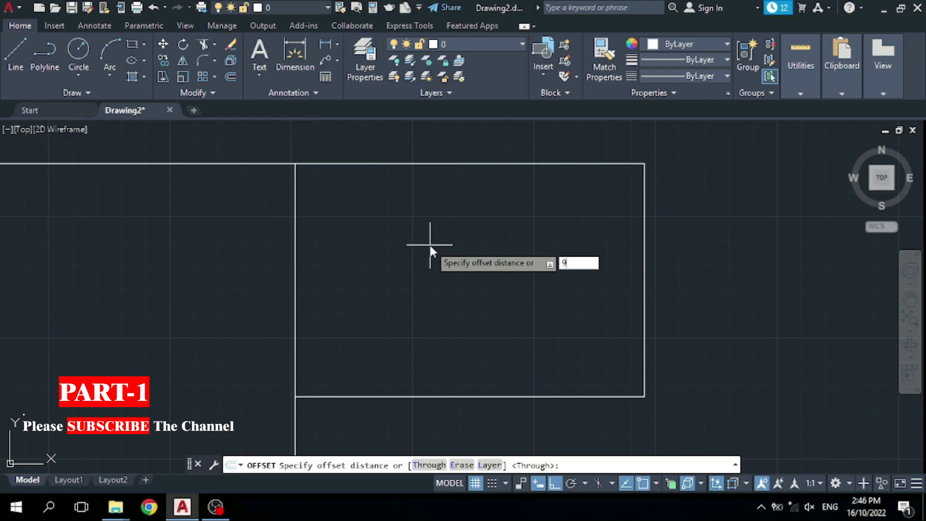
key(Return)
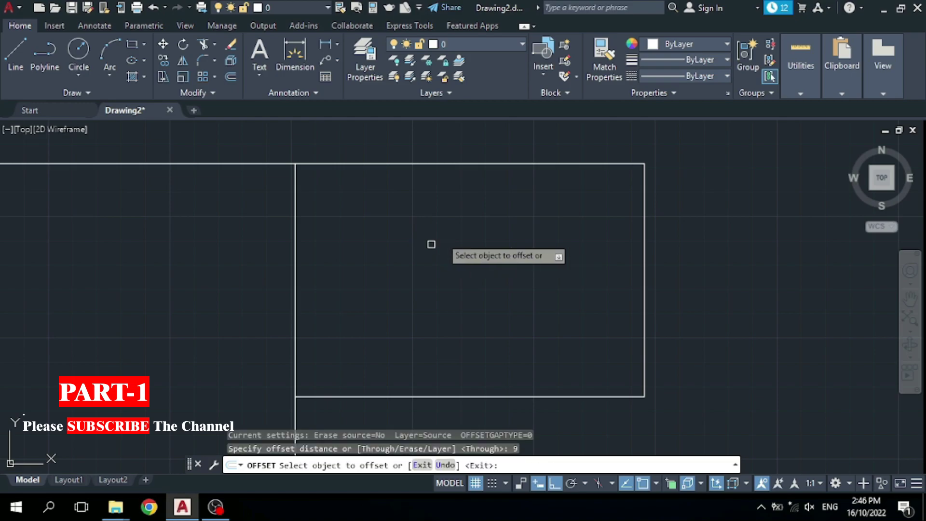
scroll(618, 182, up, 2)
scroll(634, 170, down, 2)
click(572, 160)
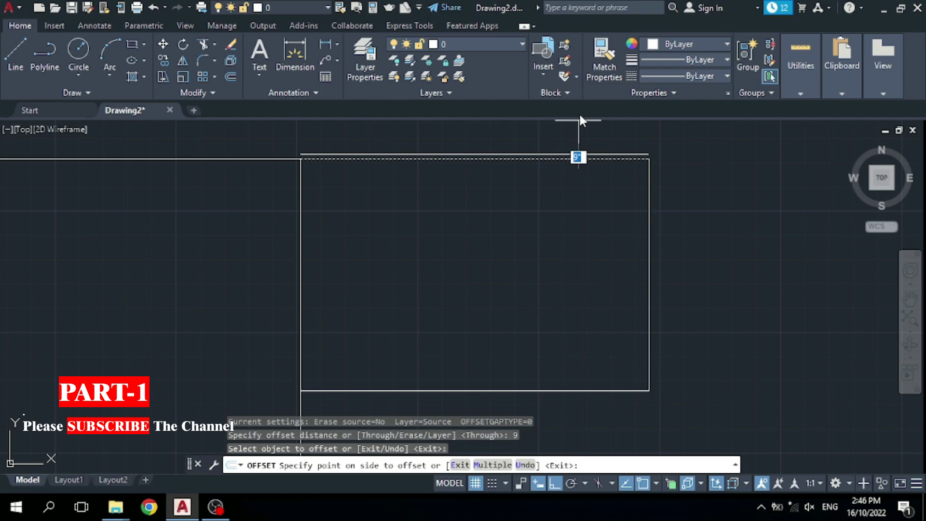
scroll(582, 125, up, 2)
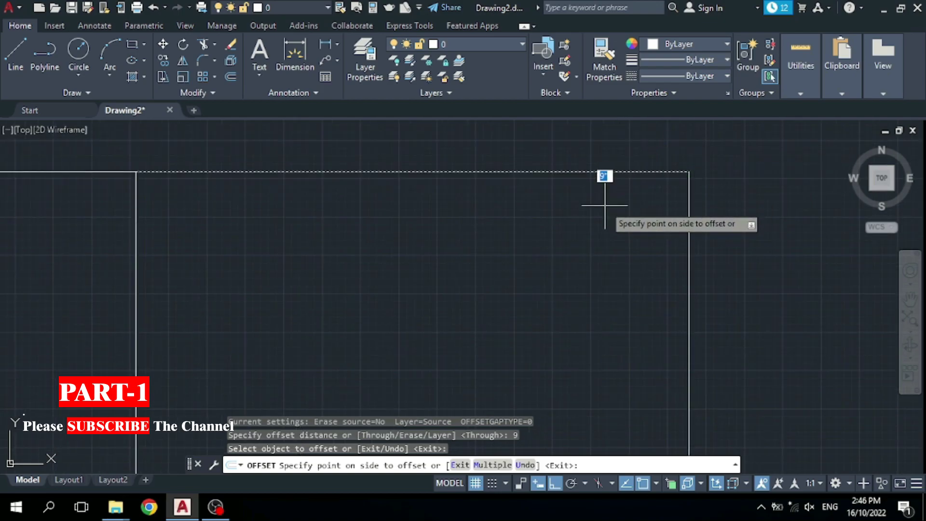
click(610, 236)
scroll(622, 168, up, 3)
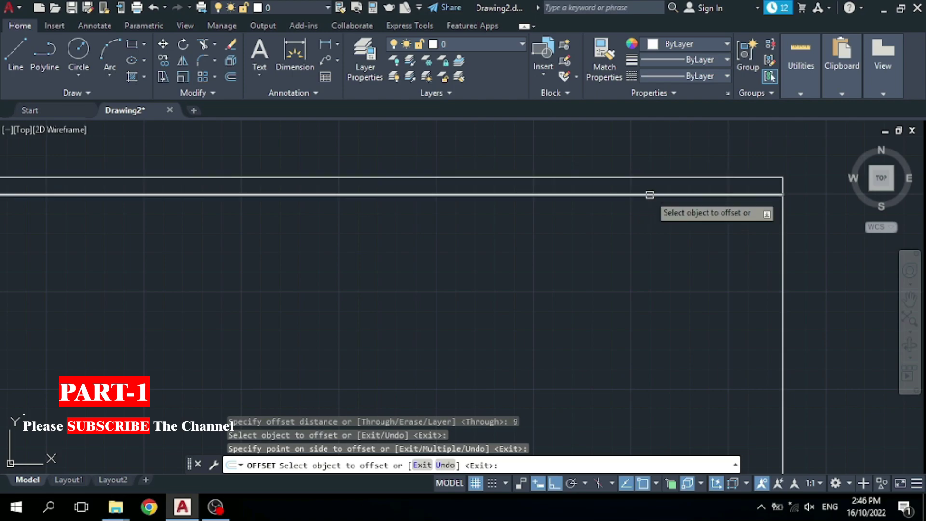
Offset the small rectangle's right edge inward by the same 9" distance.
scroll(649, 197, down, 5)
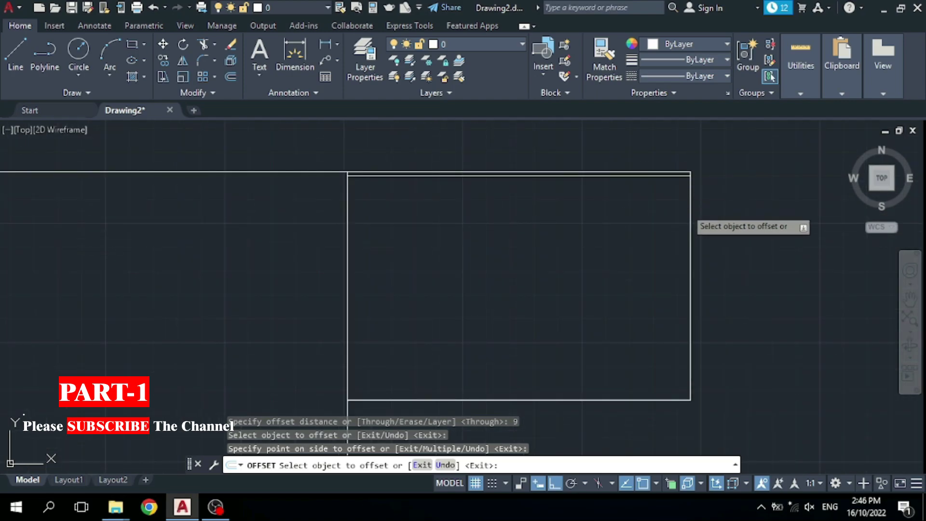
scroll(700, 211, up, 2)
click(680, 217)
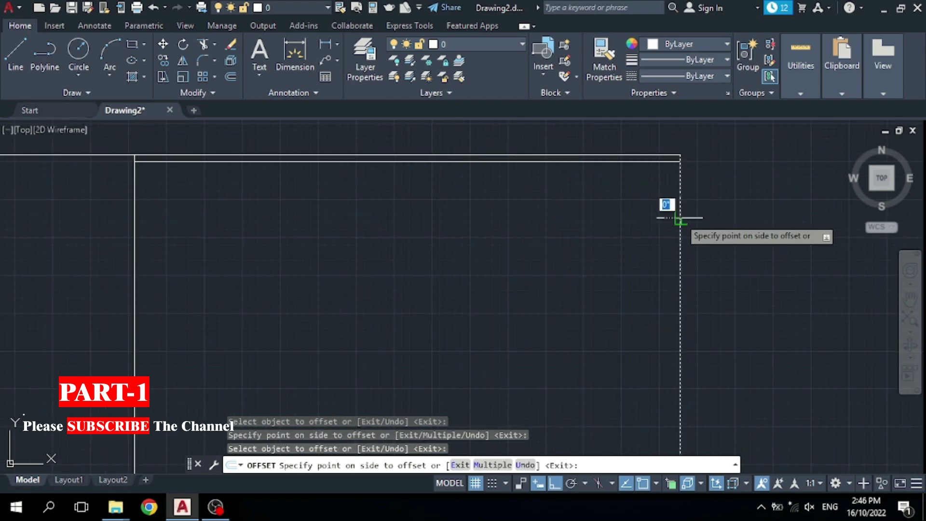
click(601, 214)
scroll(677, 178, up, 2)
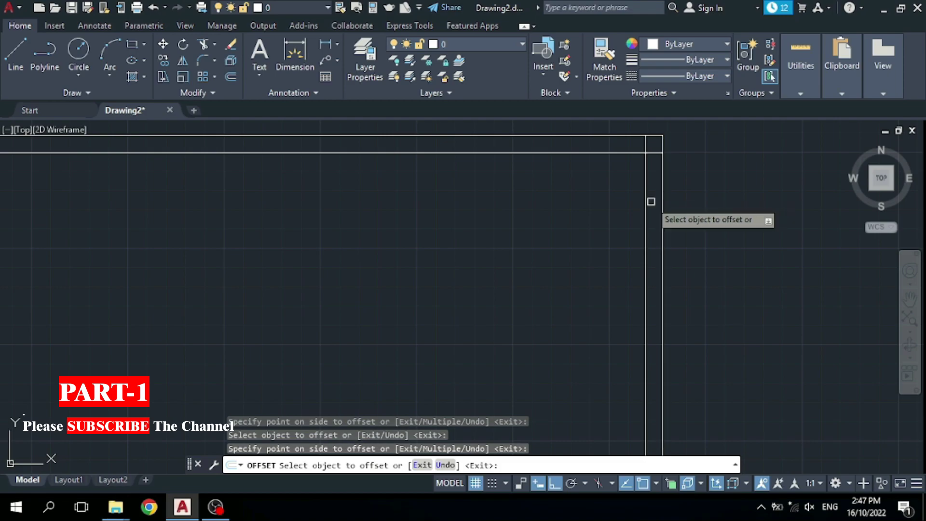
Offset the small rectangle's bottom edge inward by the same 9" distance.
scroll(668, 166, down, 3)
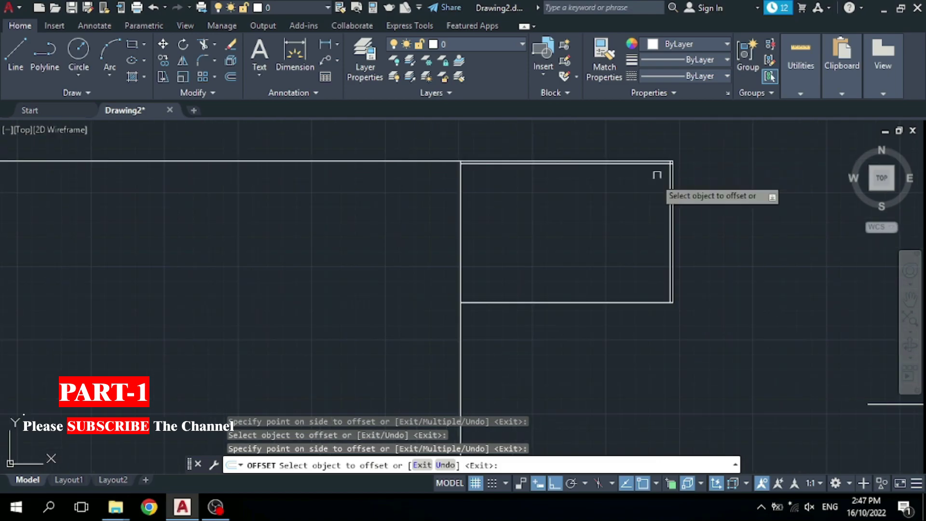
scroll(593, 299, up, 3)
click(582, 304)
click(596, 215)
scroll(612, 296, down, 4)
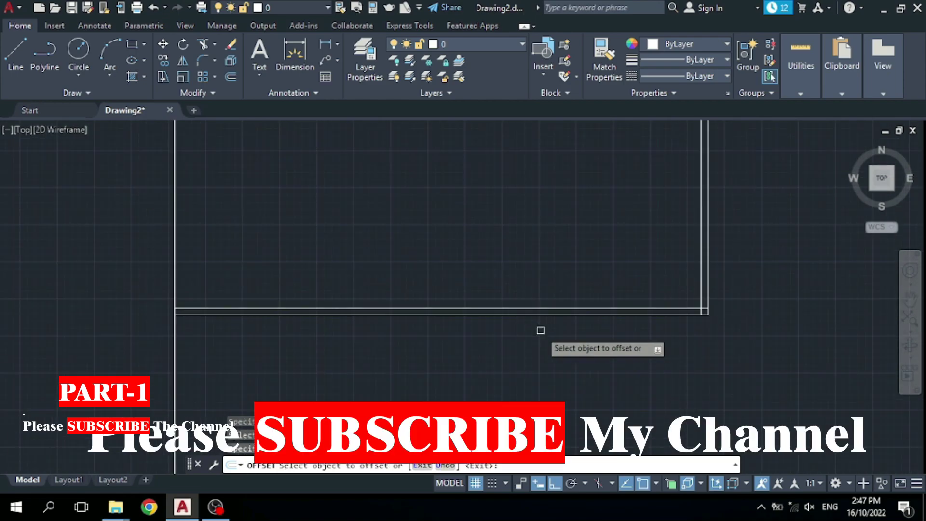
scroll(511, 217, up, 3)
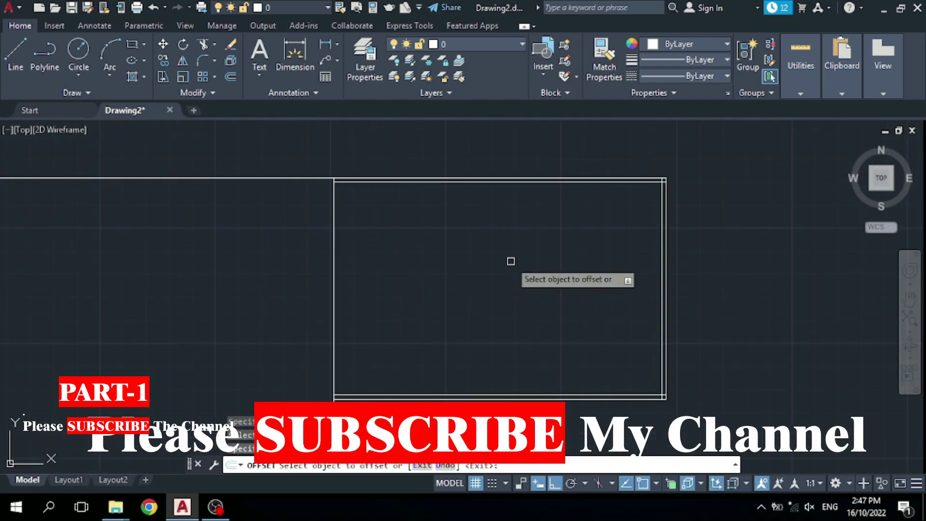
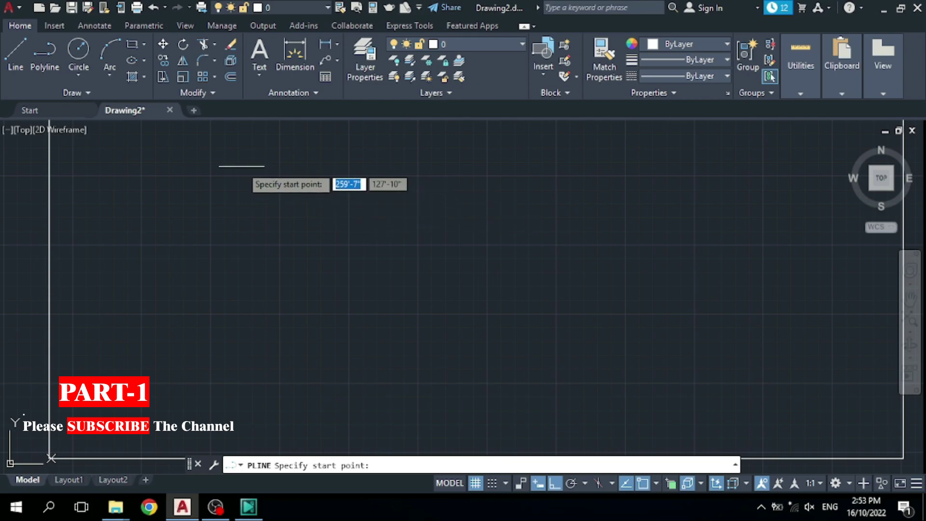
Draw a closed rectangular polyline 30' wide and 20' high in the empty area inside the large rectangle.
click(243, 157)
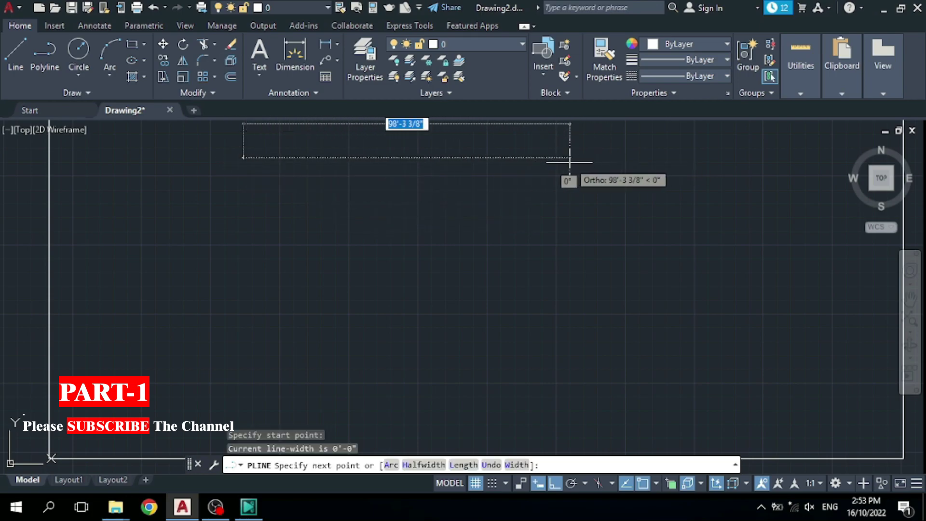
scroll(224, 145, up, 4)
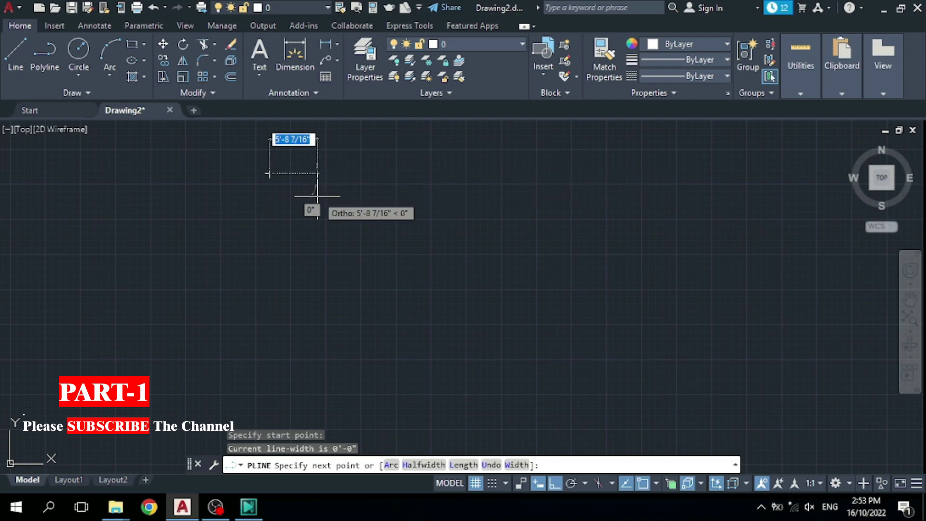
text(30)
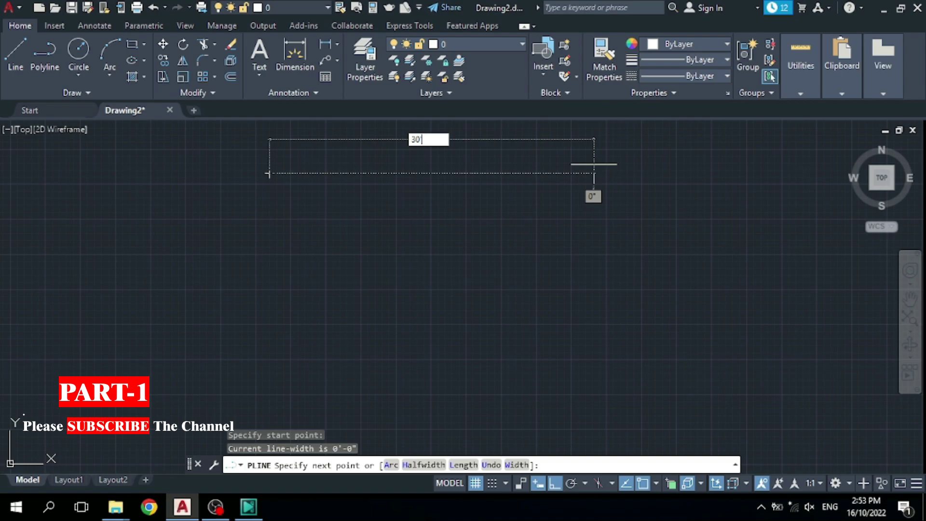
key(Return)
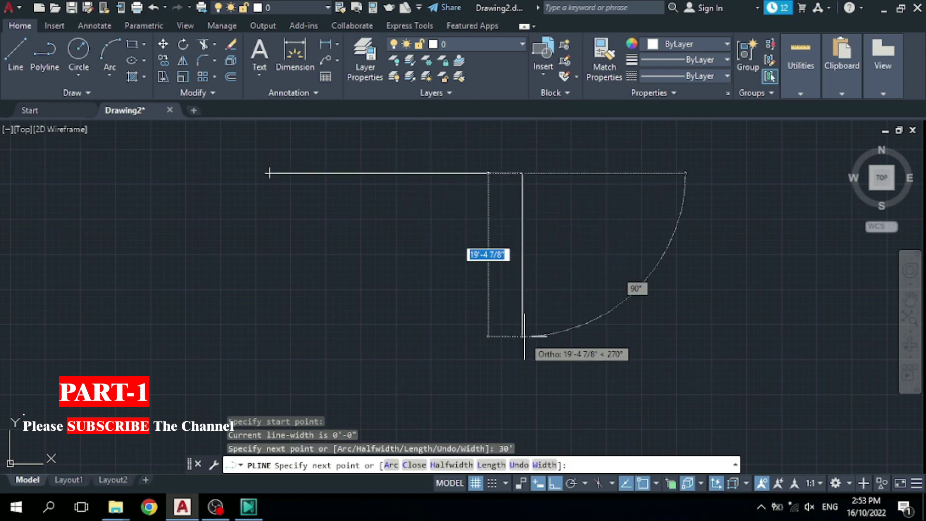
text(20')
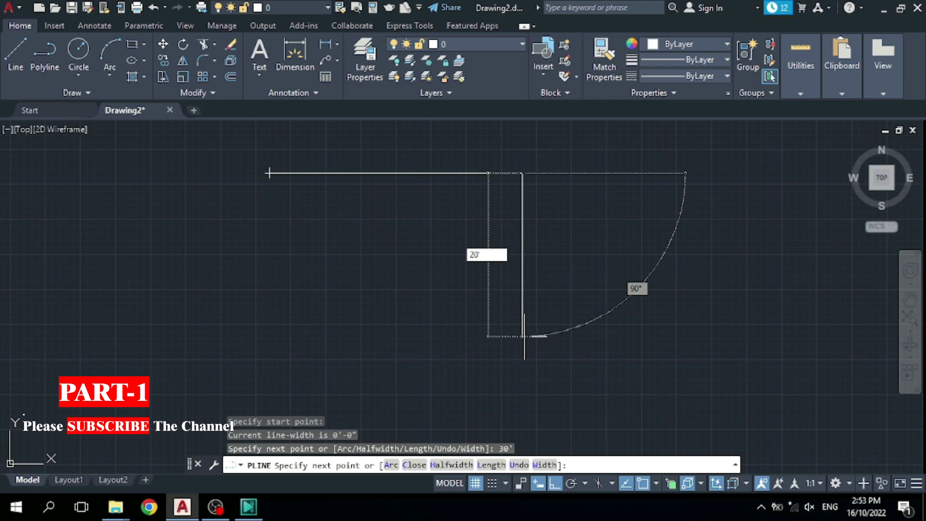
key(Return)
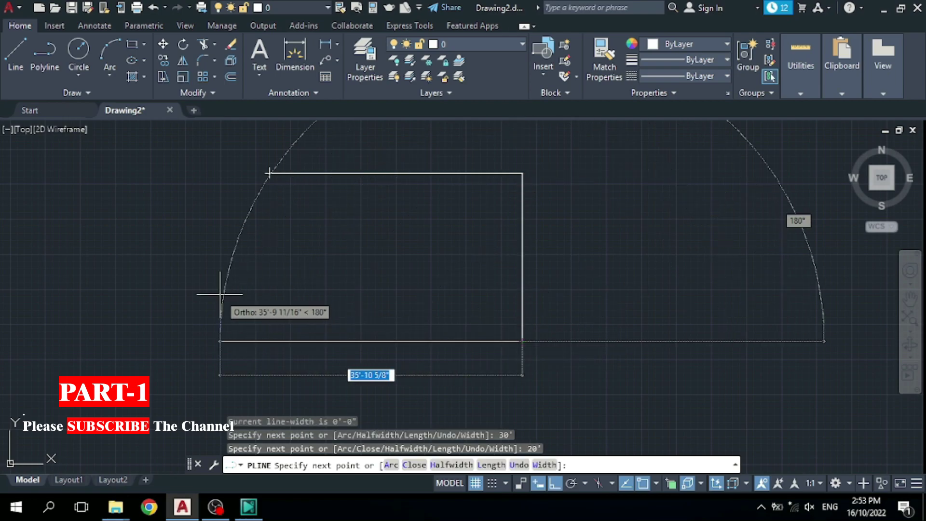
text(30')
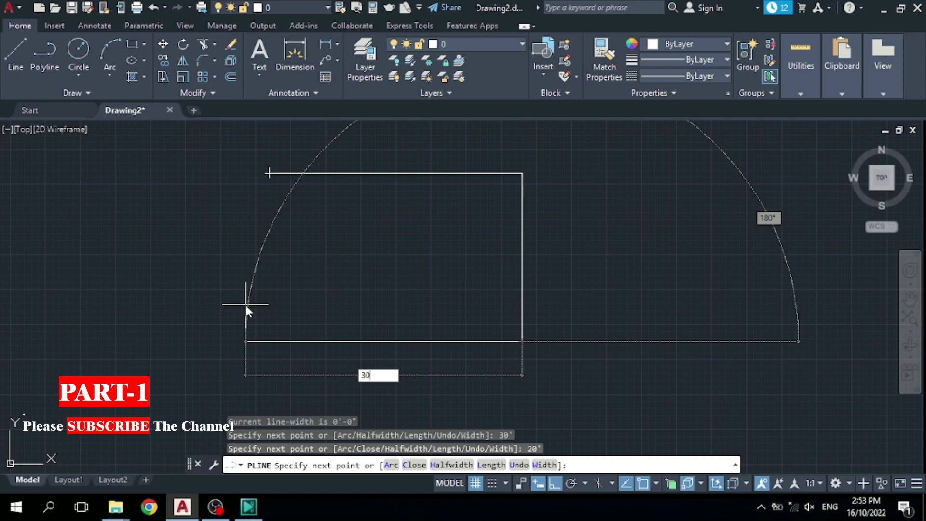
key(Return)
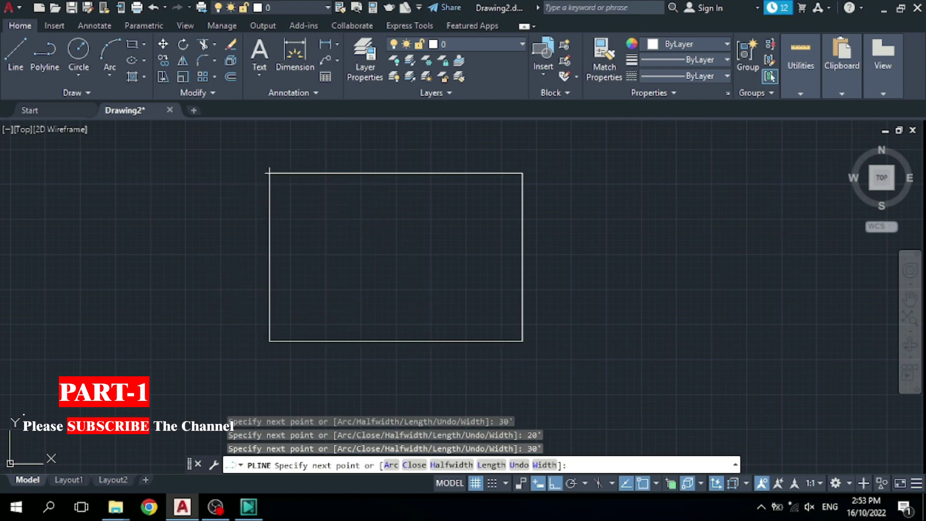
right_click(339, 197)
click(371, 207)
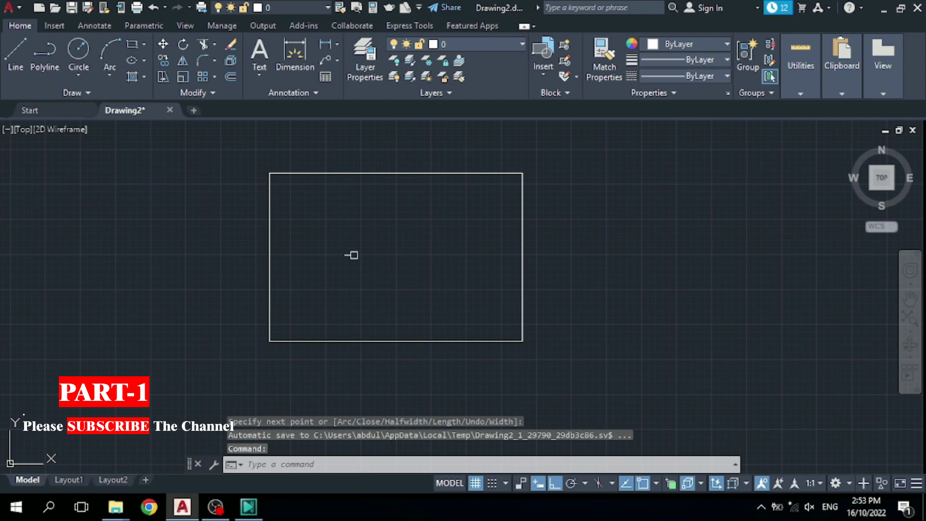
Draw a vertical line from the midpoint of the rectangle's top edge to the midpoint of its bottom edge.
click(15, 55)
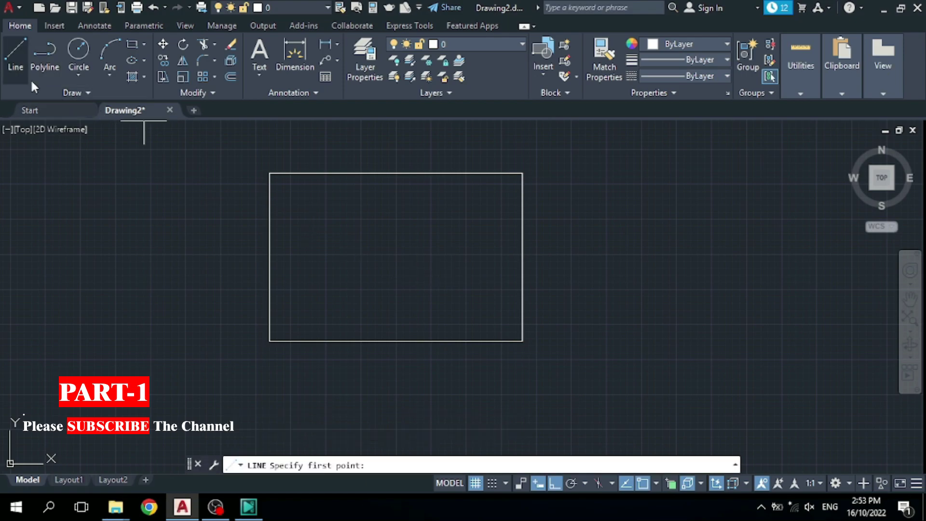
click(395, 172)
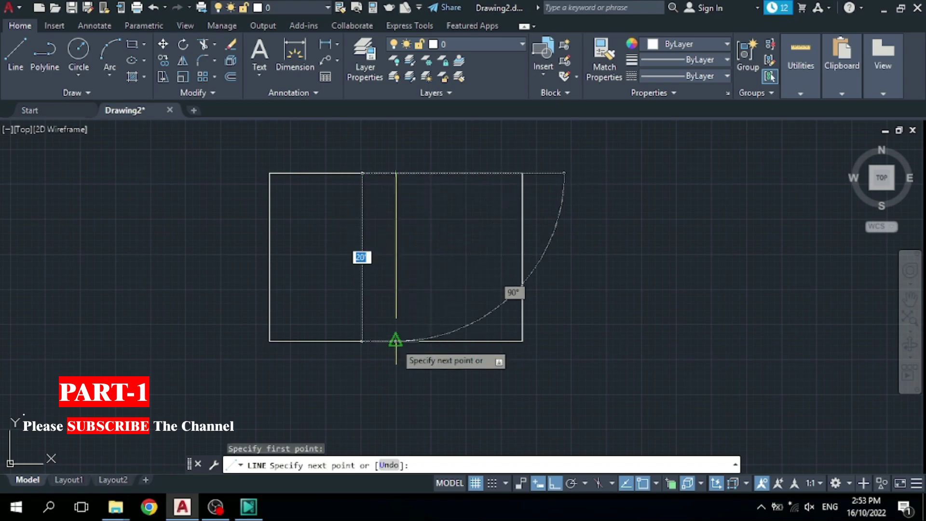
click(395, 340)
right_click(447, 232)
click(456, 240)
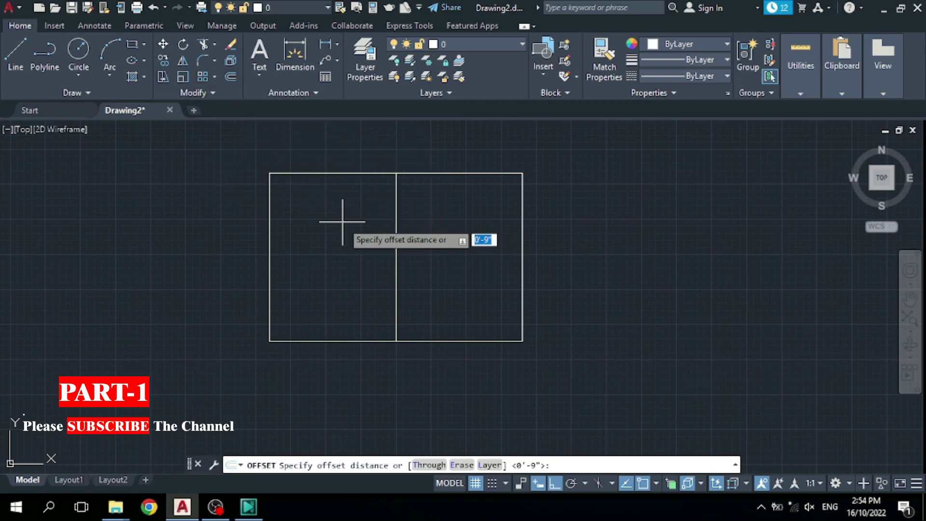
Offset the whole 30' by 20' polyline rectangle 9" toward the inside.
key(Return)
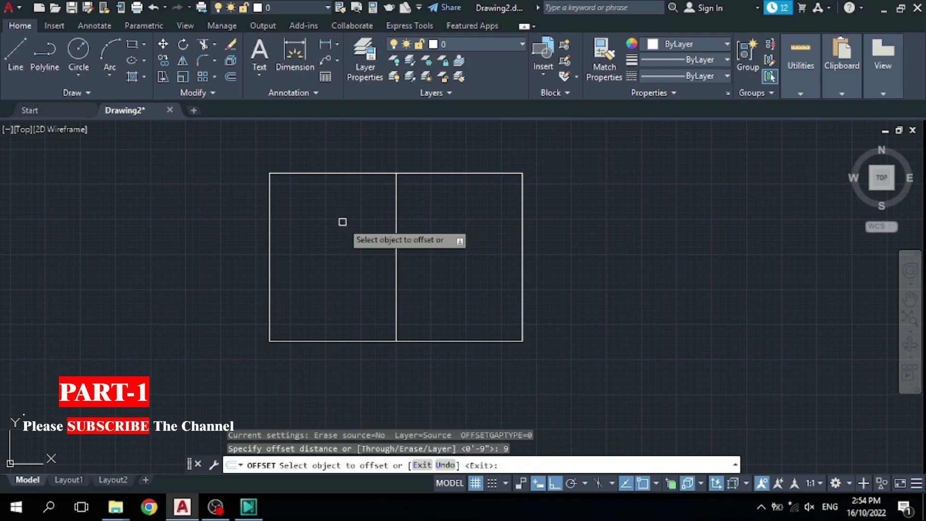
click(325, 172)
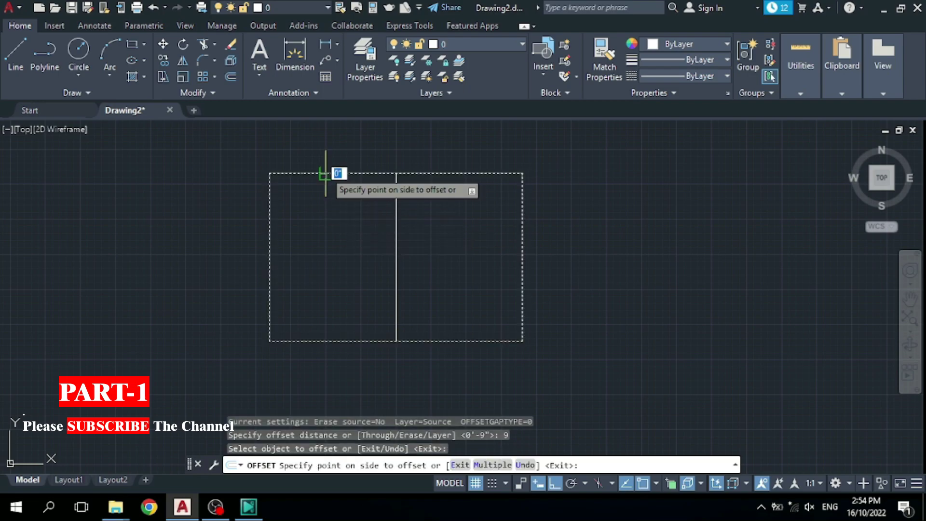
click(336, 230)
scroll(376, 159, up, 2)
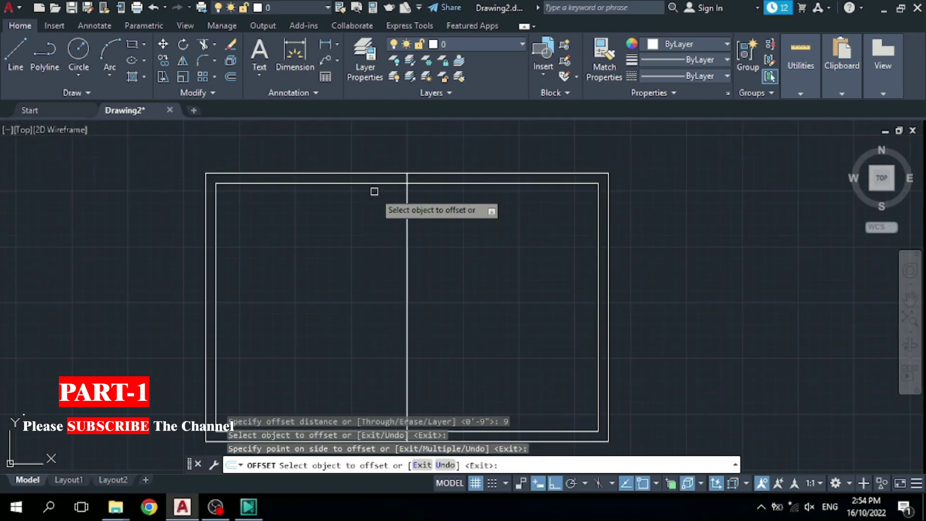
scroll(376, 159, down, 2)
scroll(480, 173, up, 2)
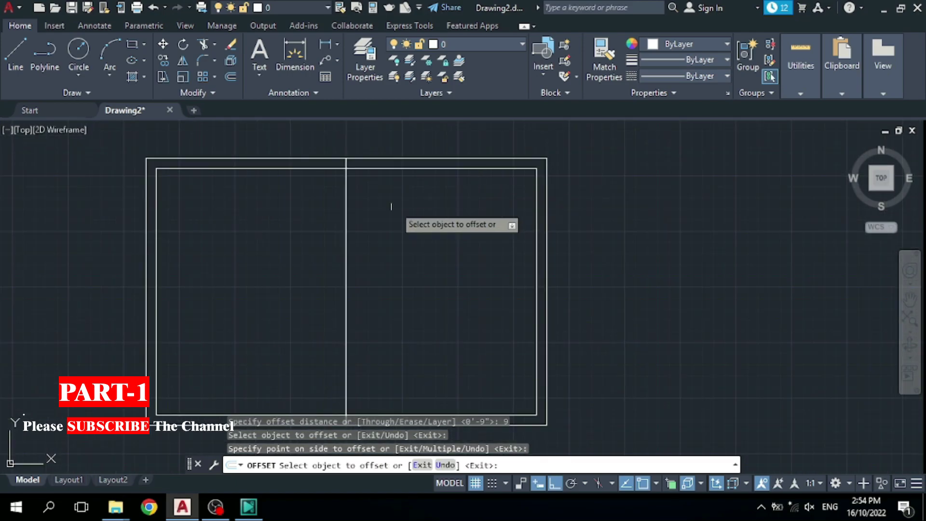
Offset the vertical dividing line to its left by the same 9" distance and finish offsetting.
click(346, 227)
click(288, 234)
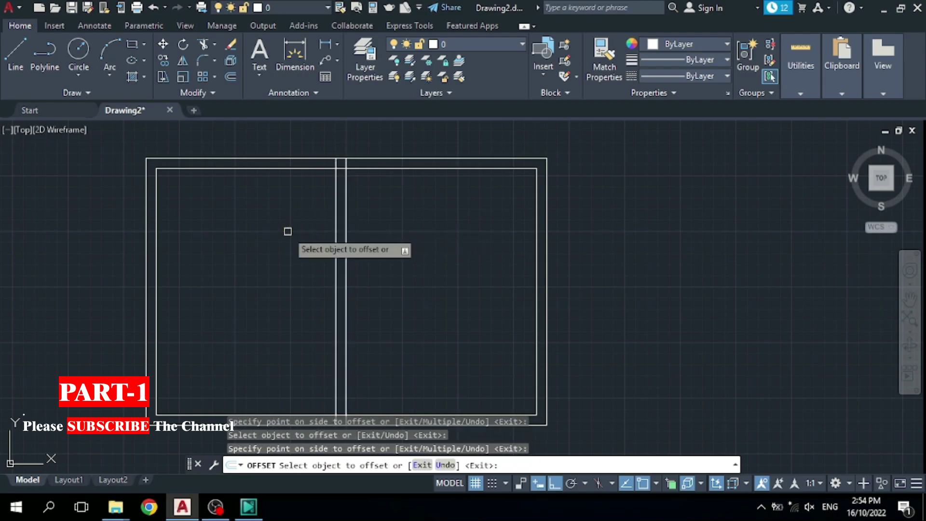
scroll(474, 137, down, 2)
scroll(390, 208, up, 2)
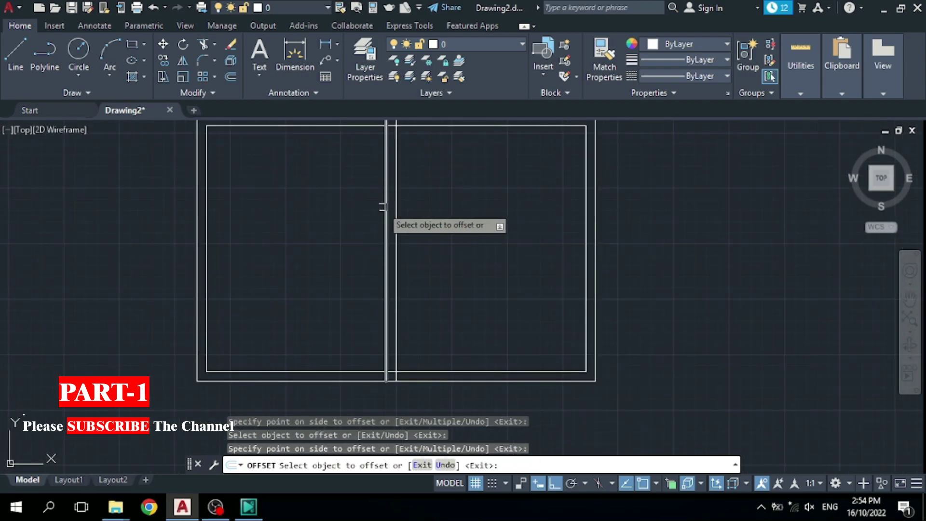
scroll(452, 241, down, 2)
scroll(409, 166, up, 2)
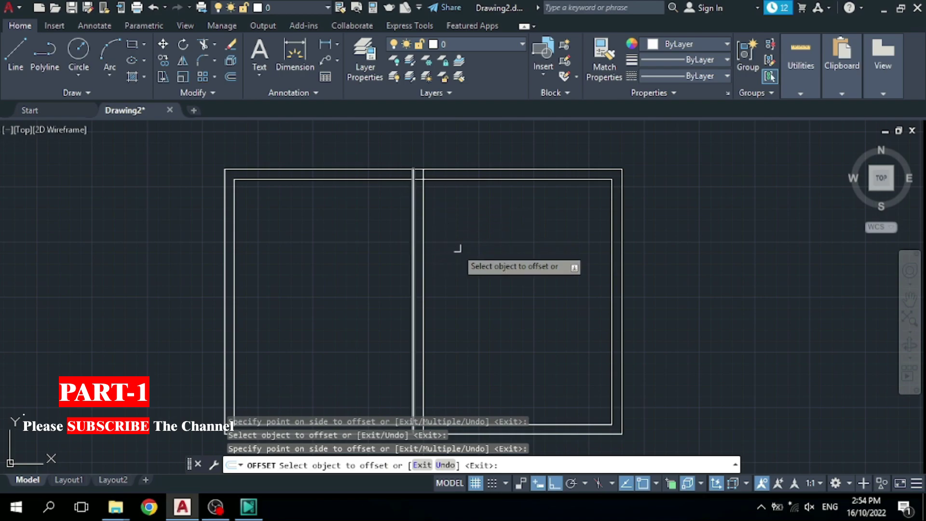
scroll(480, 263, down, 2)
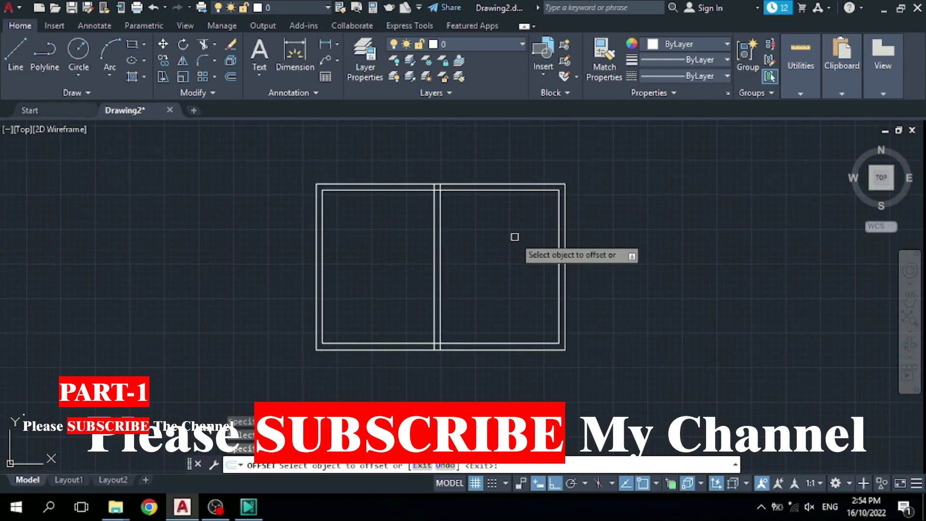
right_click(471, 257)
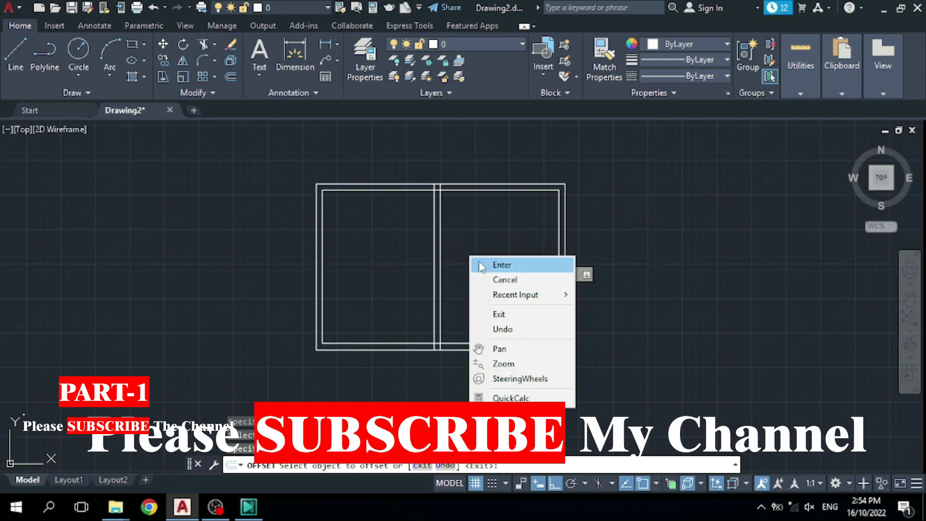
click(520, 268)
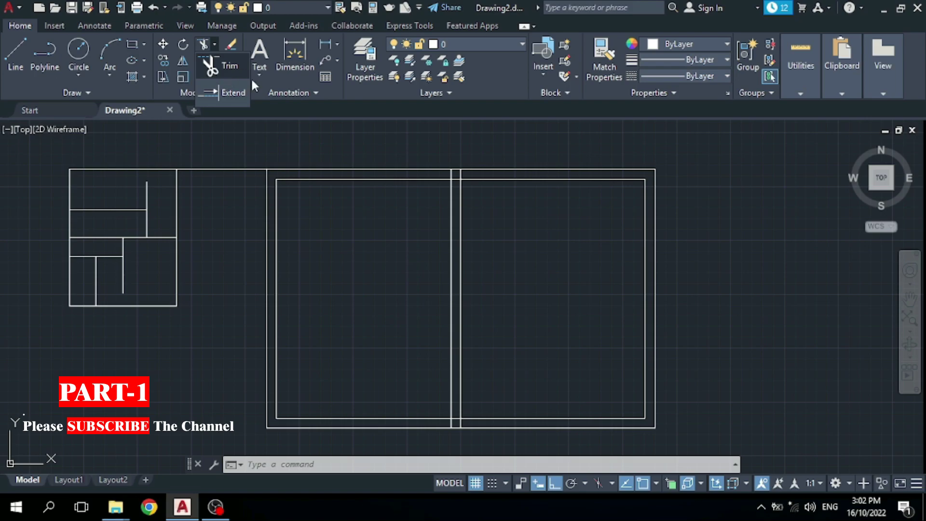
Trim the end of the small plan's upper vertical line that projects above the horizontal line it meets.
click(217, 68)
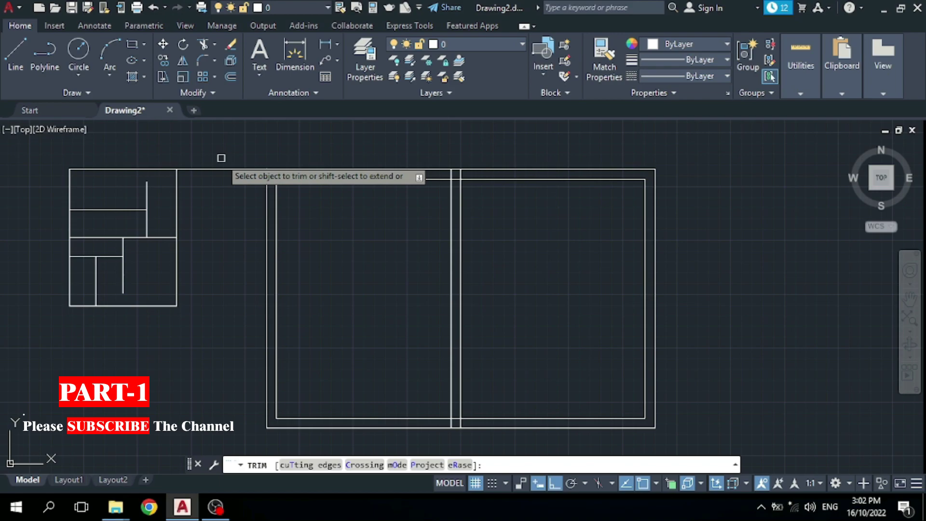
click(221, 158)
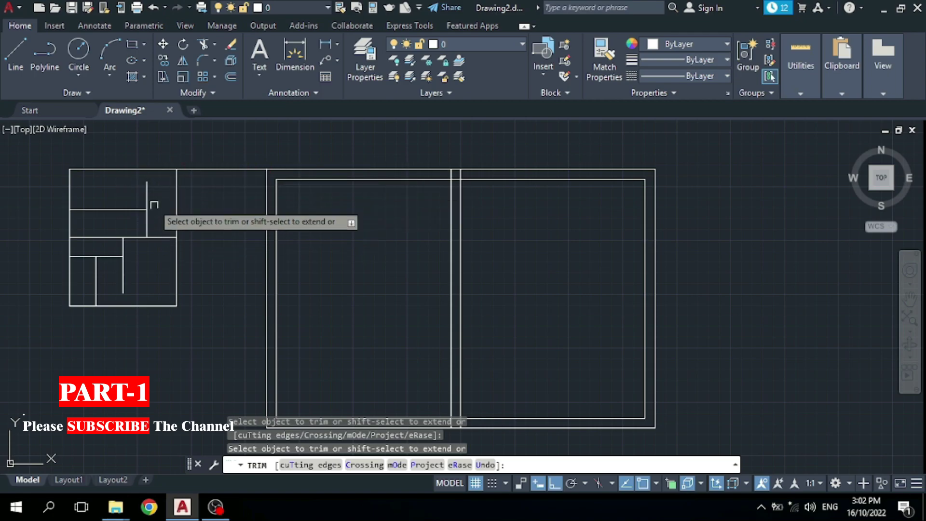
scroll(145, 196, up, 2)
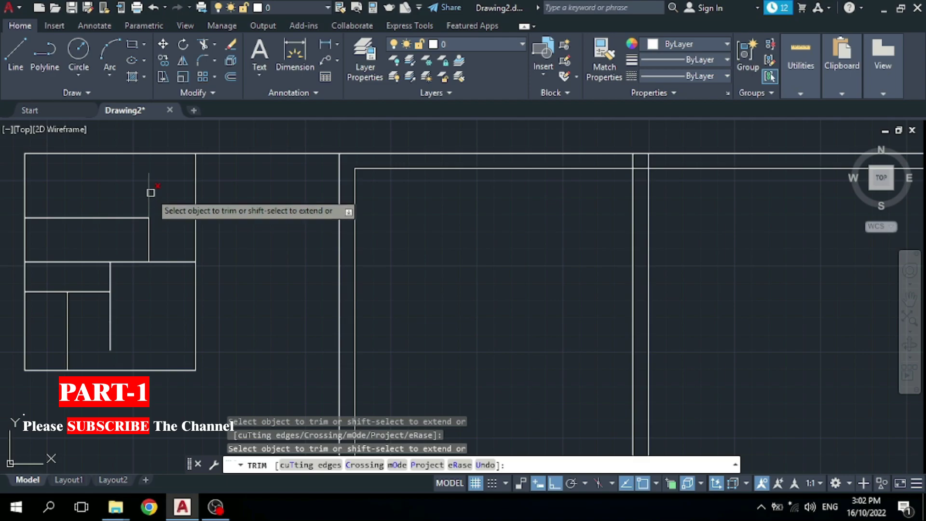
click(149, 193)
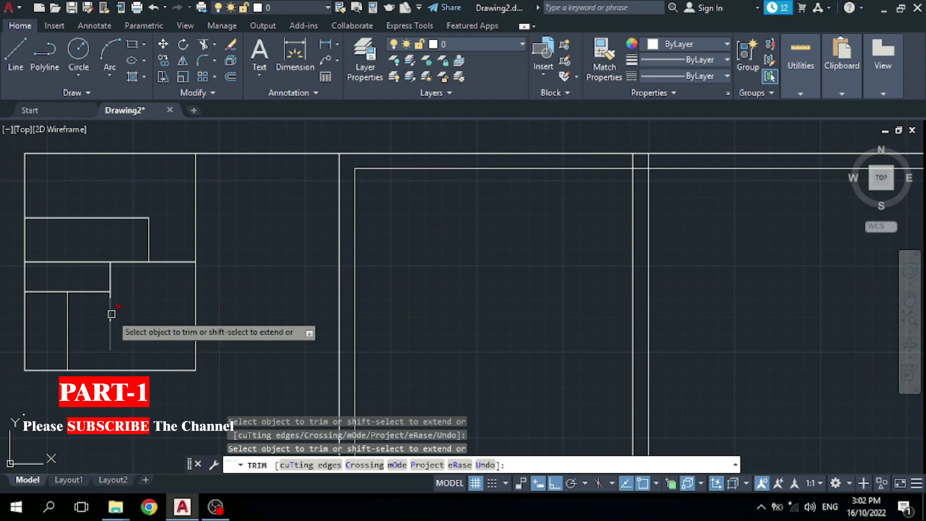
Trim away the small plan's lower free-ended vertical line and the line connecting the plan to the double-walled rectangle.
click(111, 336)
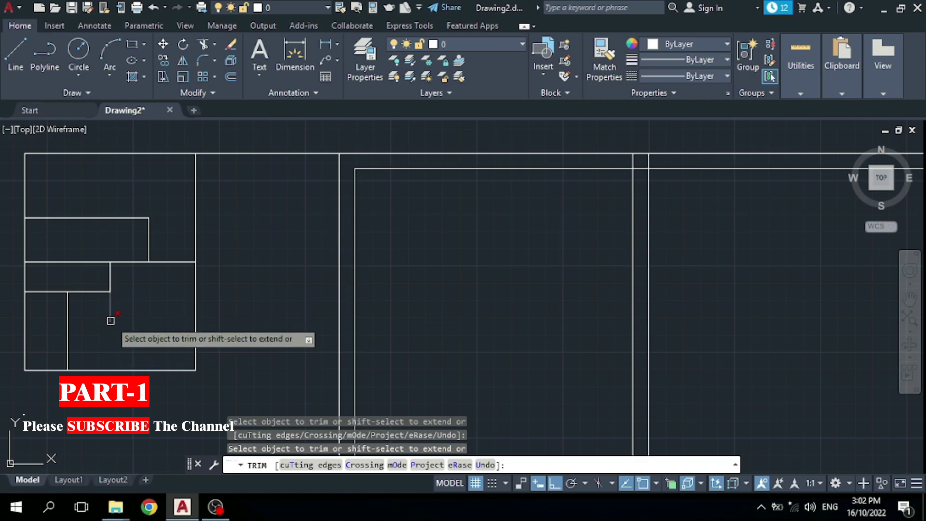
click(110, 311)
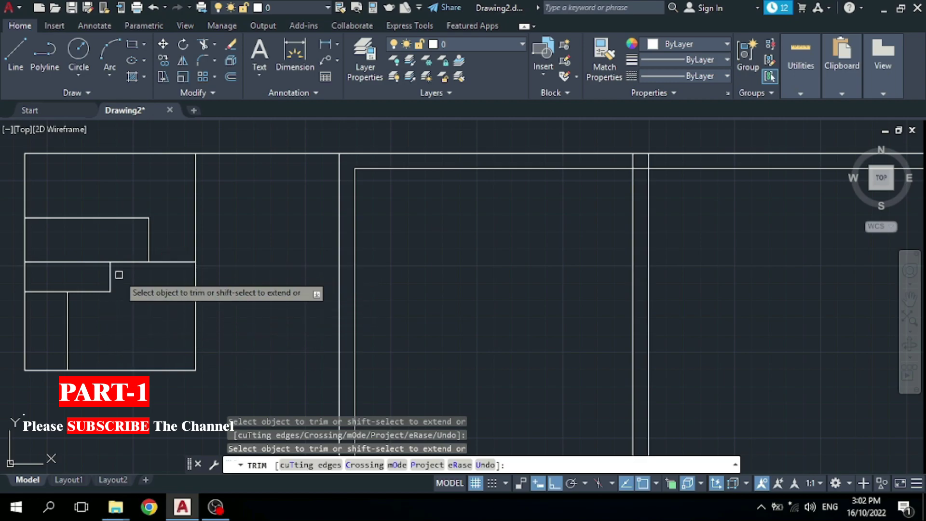
click(110, 278)
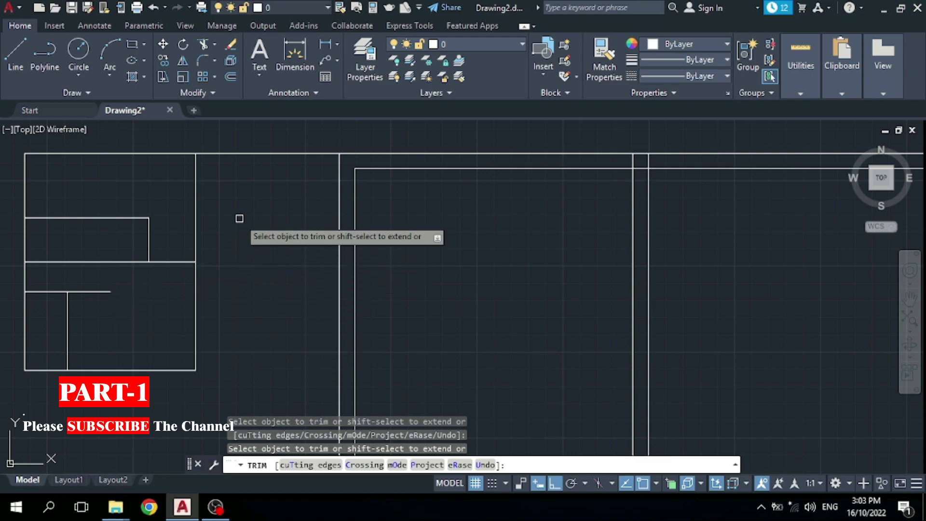
click(258, 153)
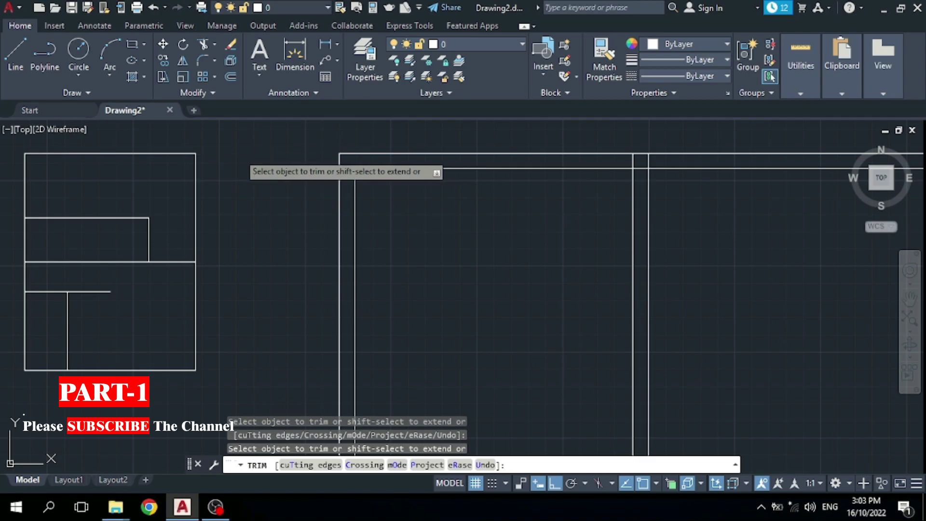
Trim the two partition lines inside the top wall and the inner top edge between them.
scroll(282, 158, down, 3)
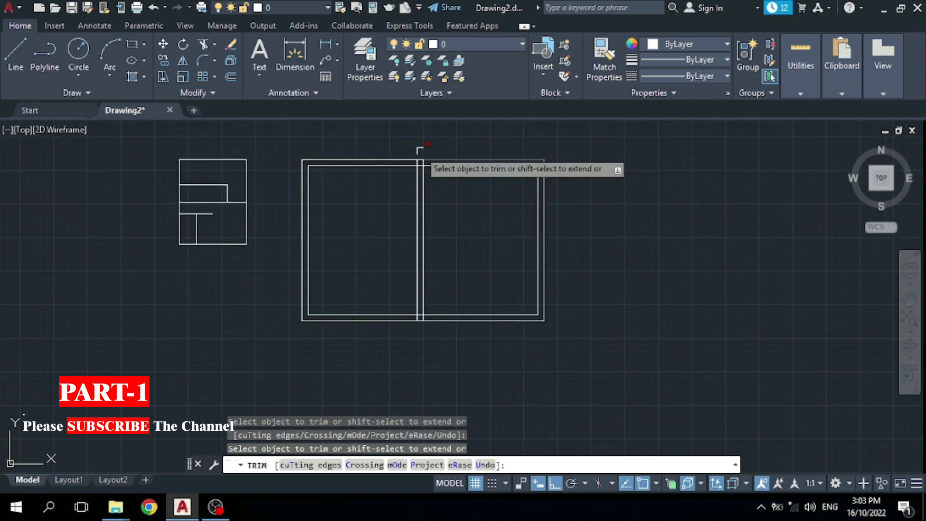
scroll(417, 168, up, 10)
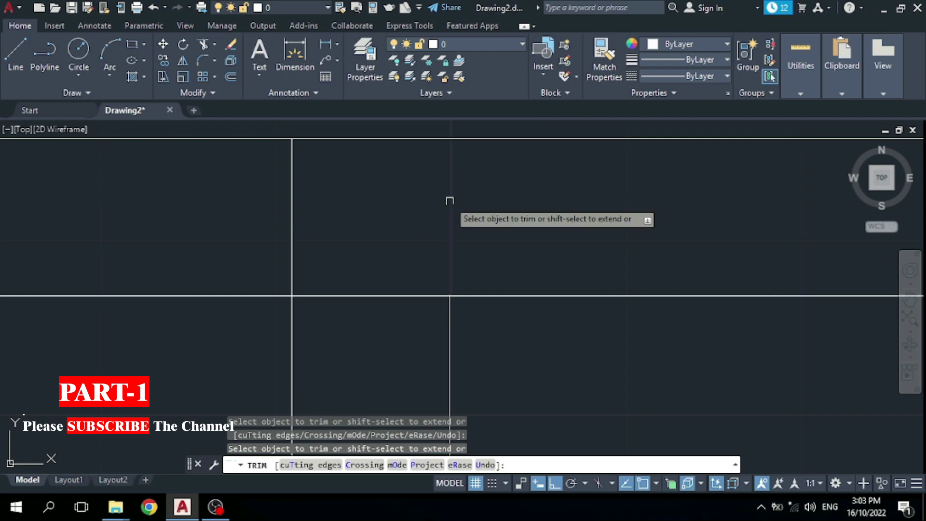
click(450, 201)
click(292, 205)
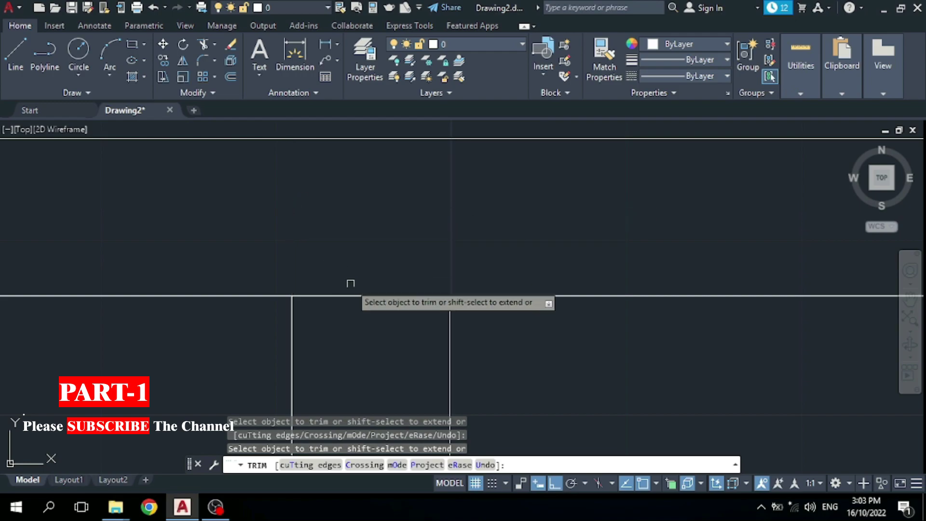
scroll(424, 239, down, 5)
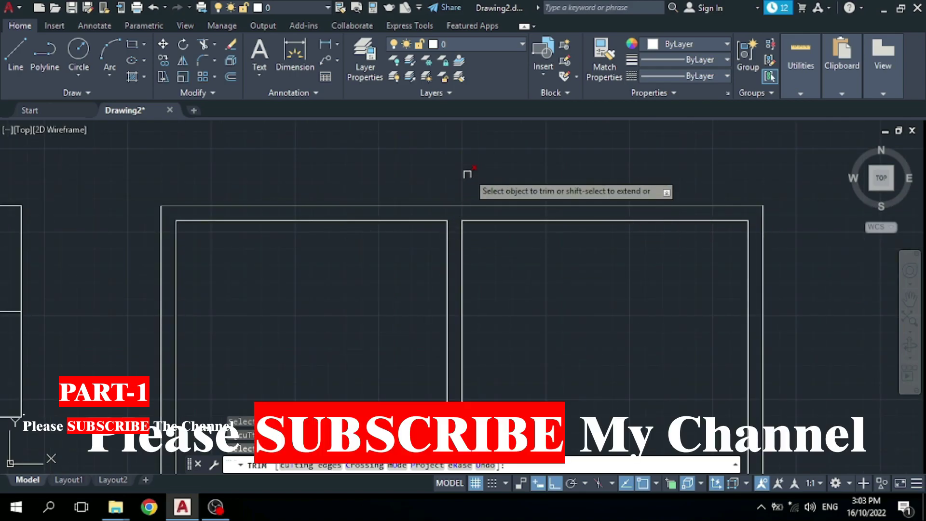
Trim the inner bottom edge between the partition lines and the partition ends inside the bottom wall.
scroll(470, 166, down, 2)
scroll(477, 337, up, 6)
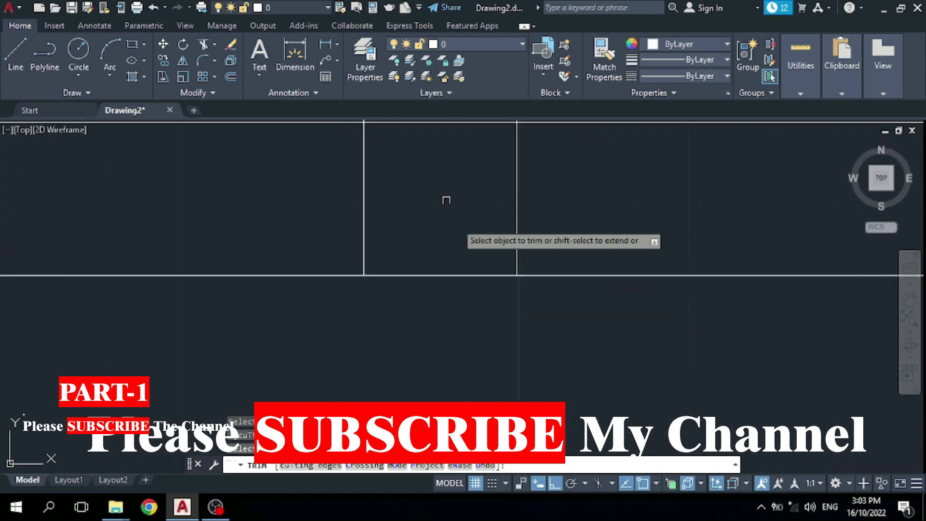
scroll(470, 294, down, 4)
scroll(468, 244, up, 2)
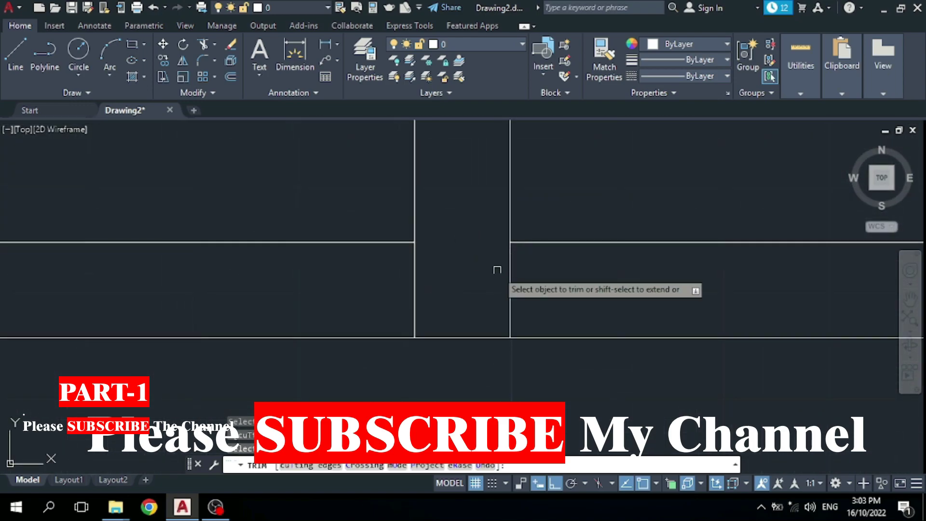
scroll(449, 302, down, 5)
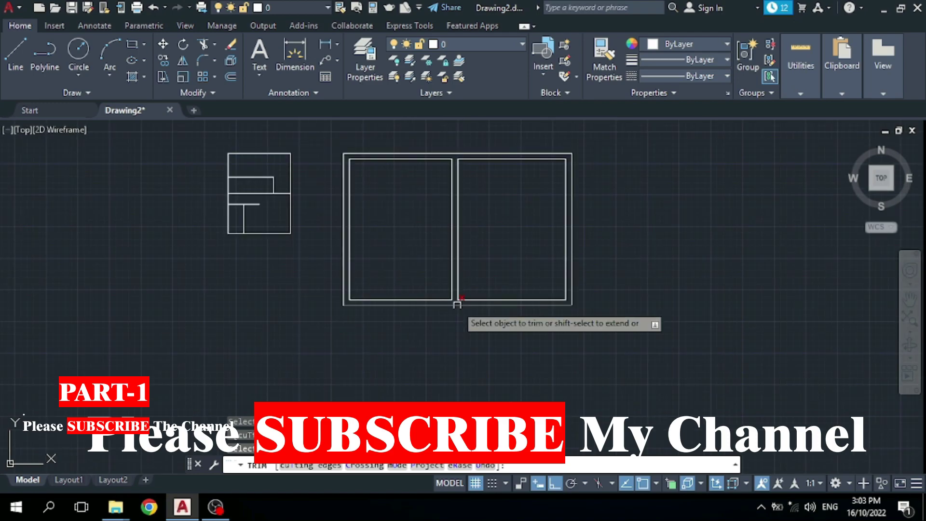
scroll(465, 173, up, 4)
scroll(502, 220, down, 4)
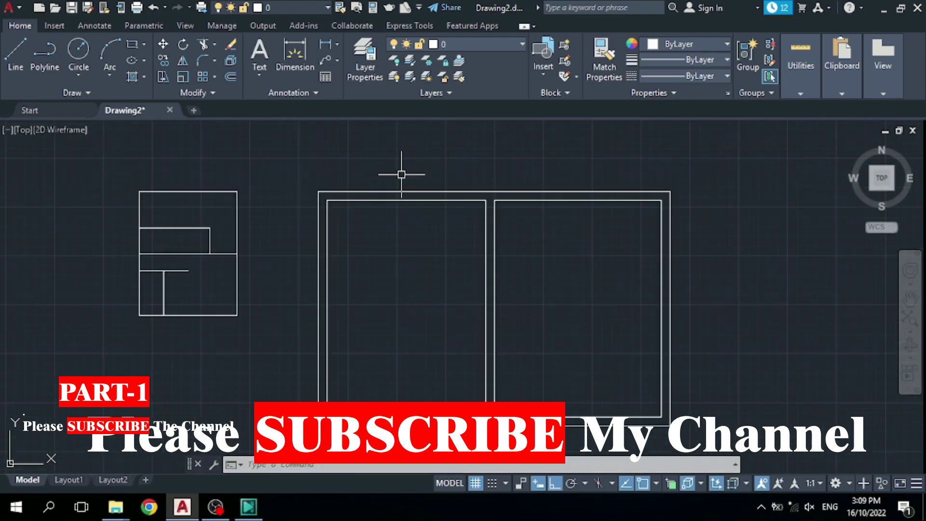